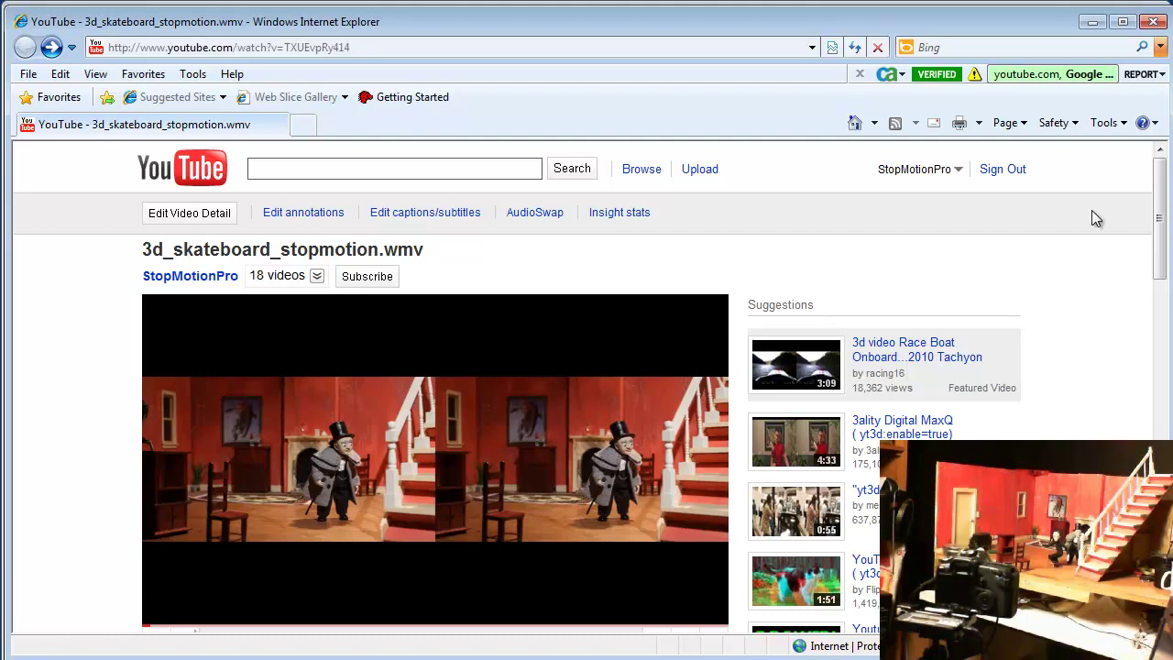
Play the 3D skateboard video and view it as red/cyan black-and-white anaglyph.
drag(1160, 188, 1159, 214)
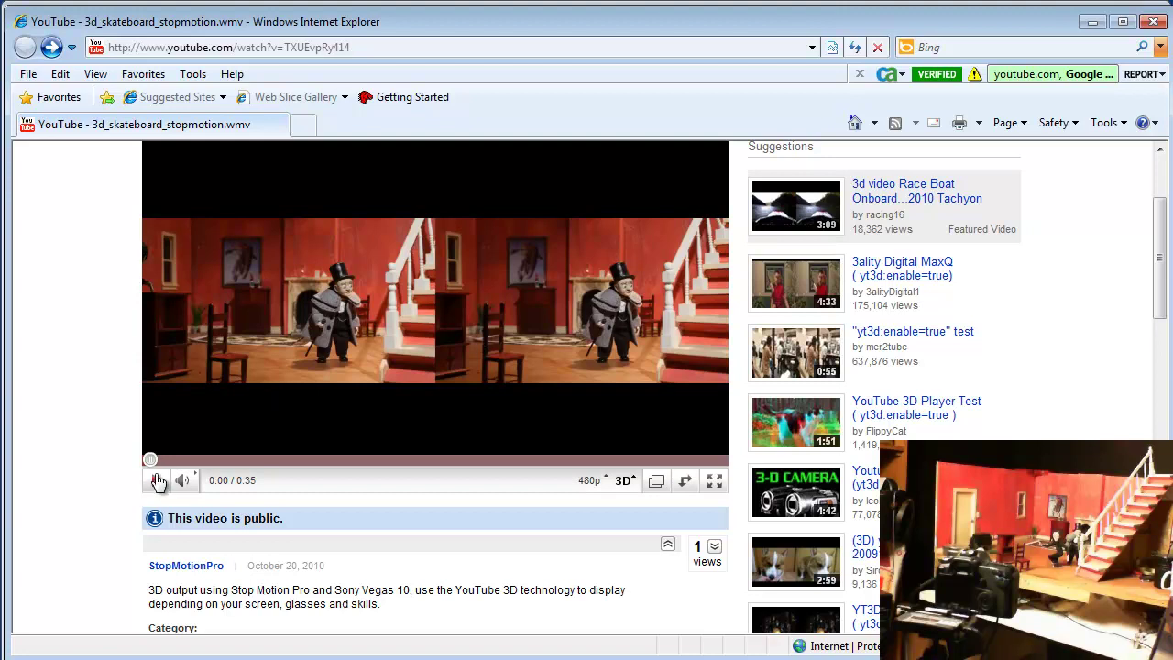
click(158, 482)
click(157, 482)
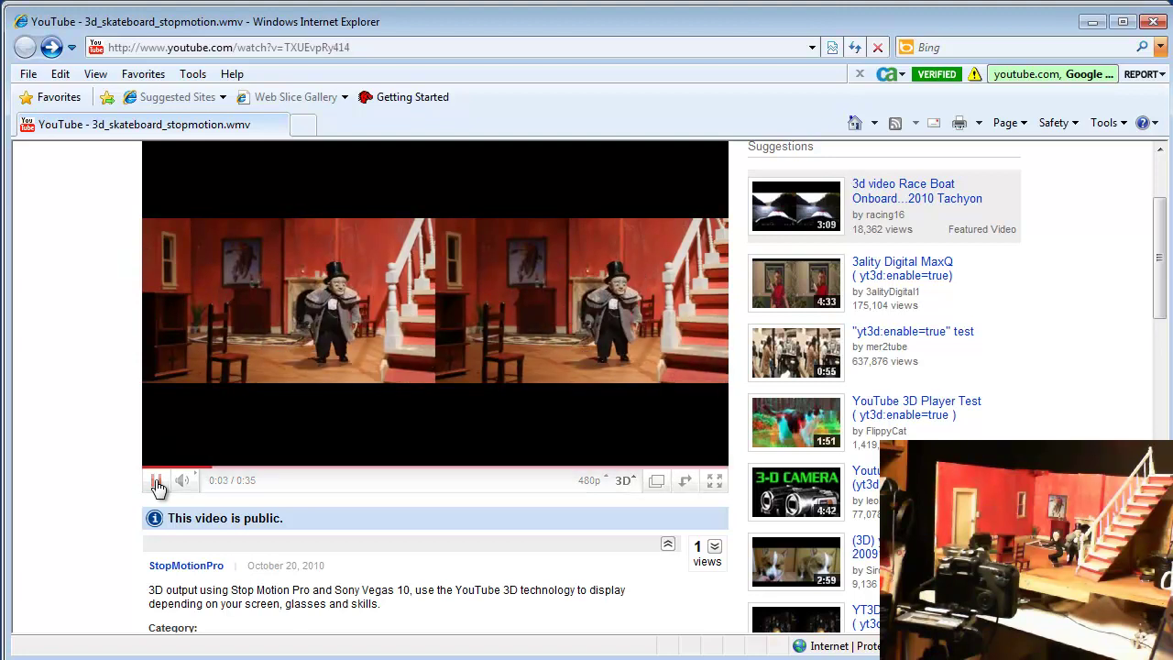
click(624, 483)
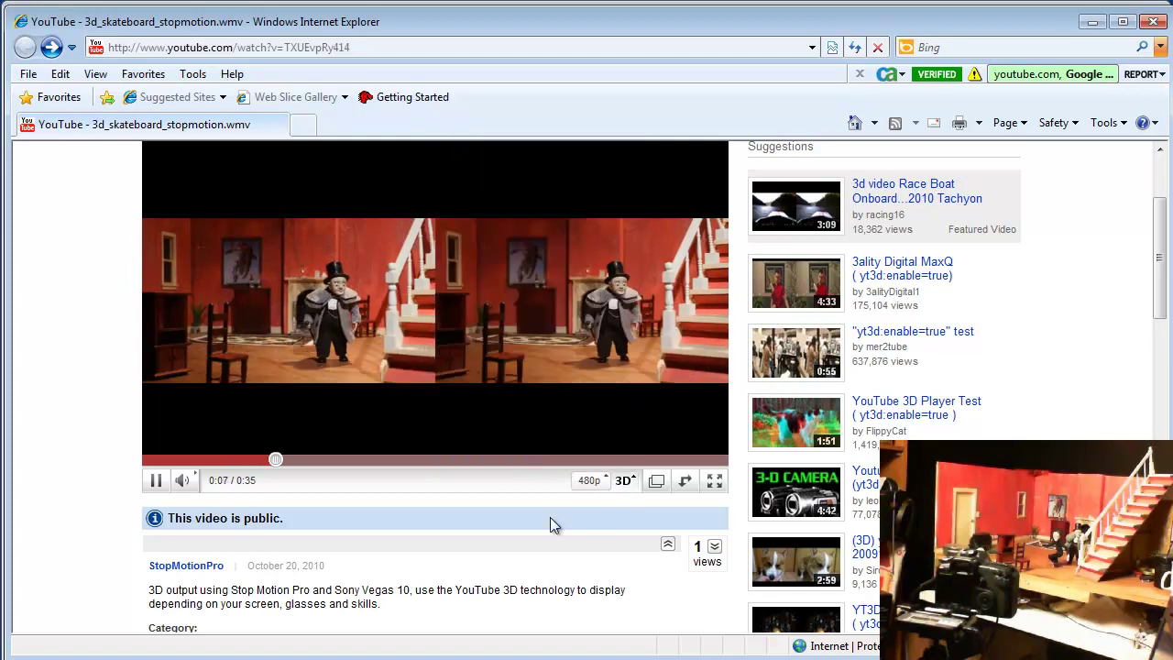
mouse_move(625, 485)
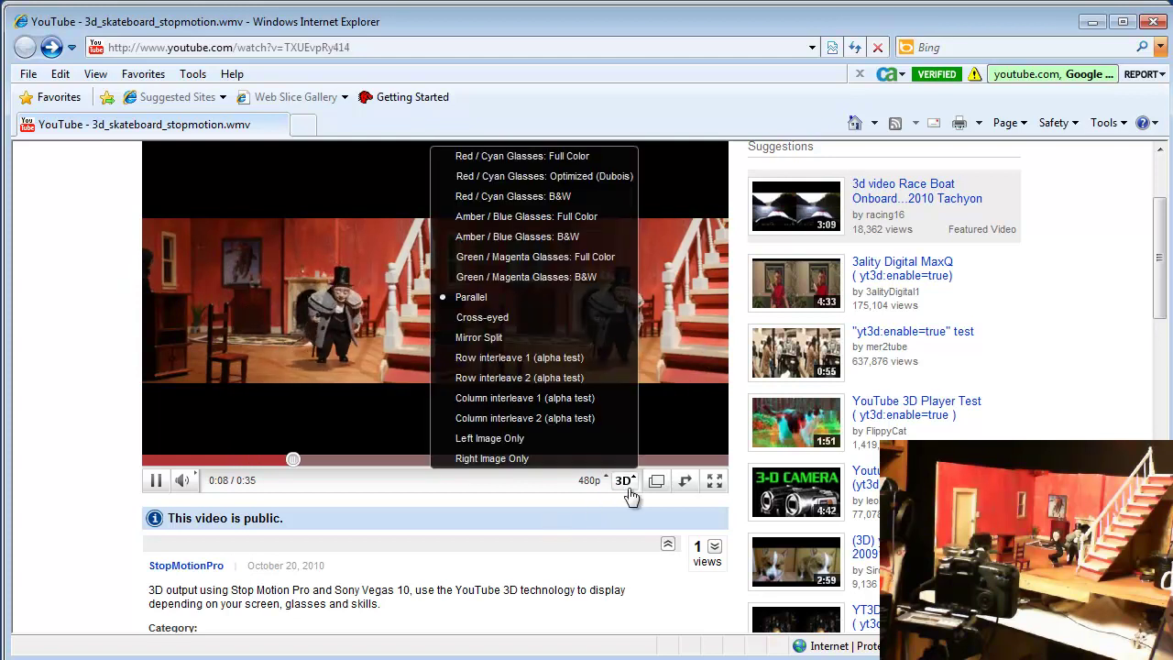
click(535, 204)
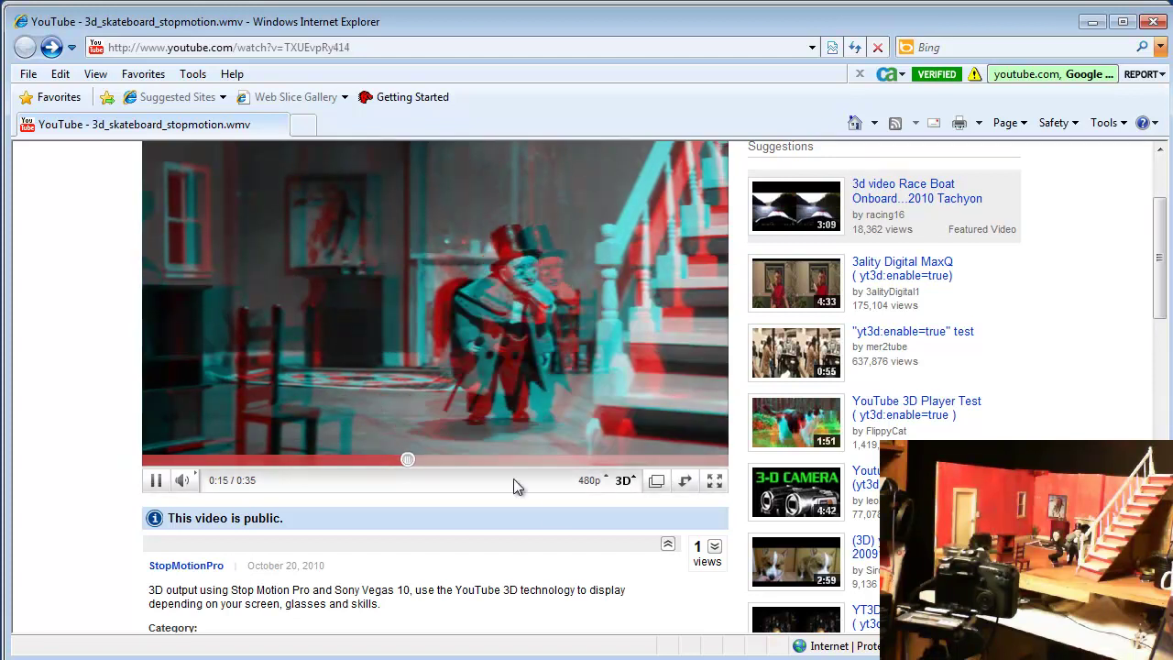
Switch the video back to Parallel 3D view, pause it, and close Internet Explorer.
click(623, 480)
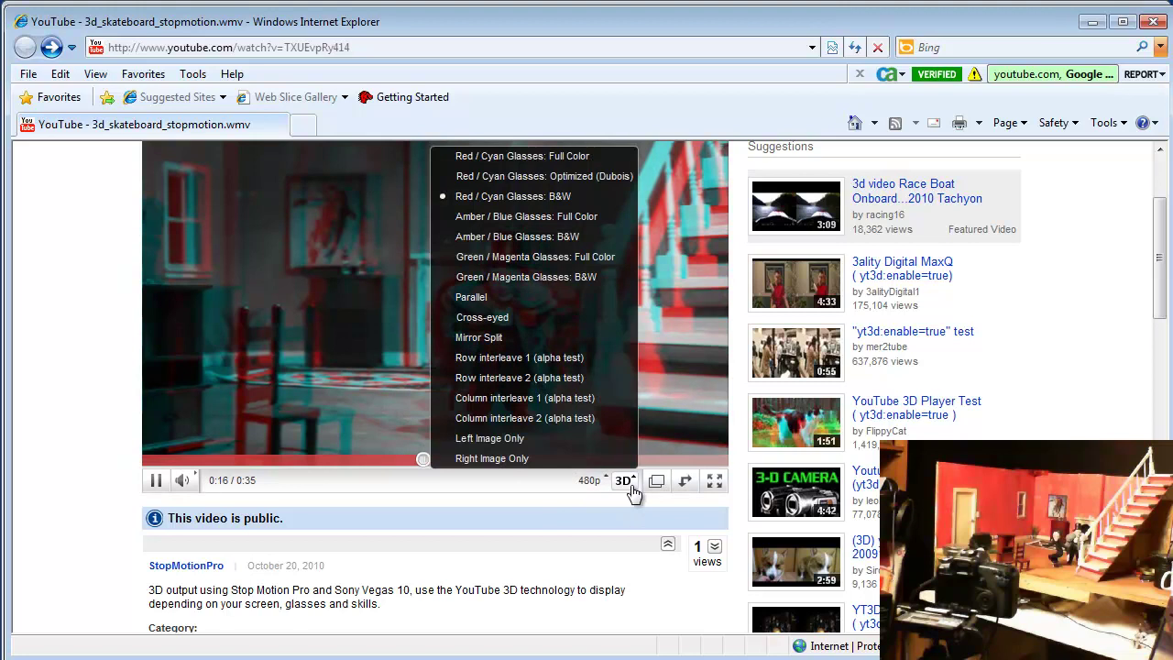
click(575, 298)
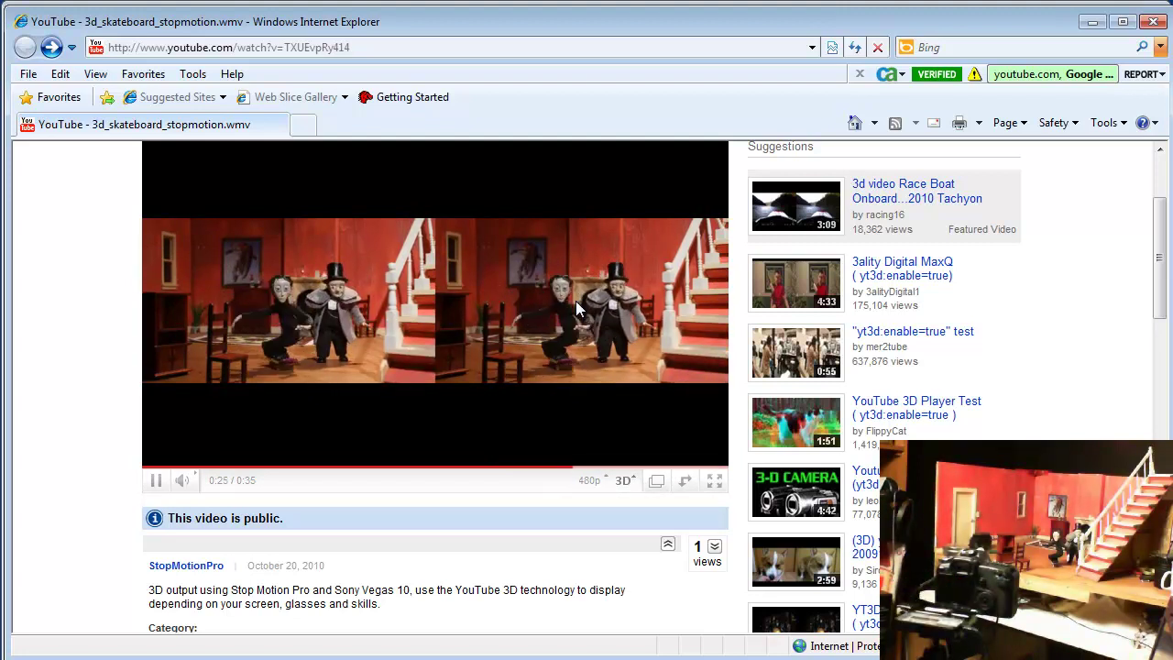
click(156, 481)
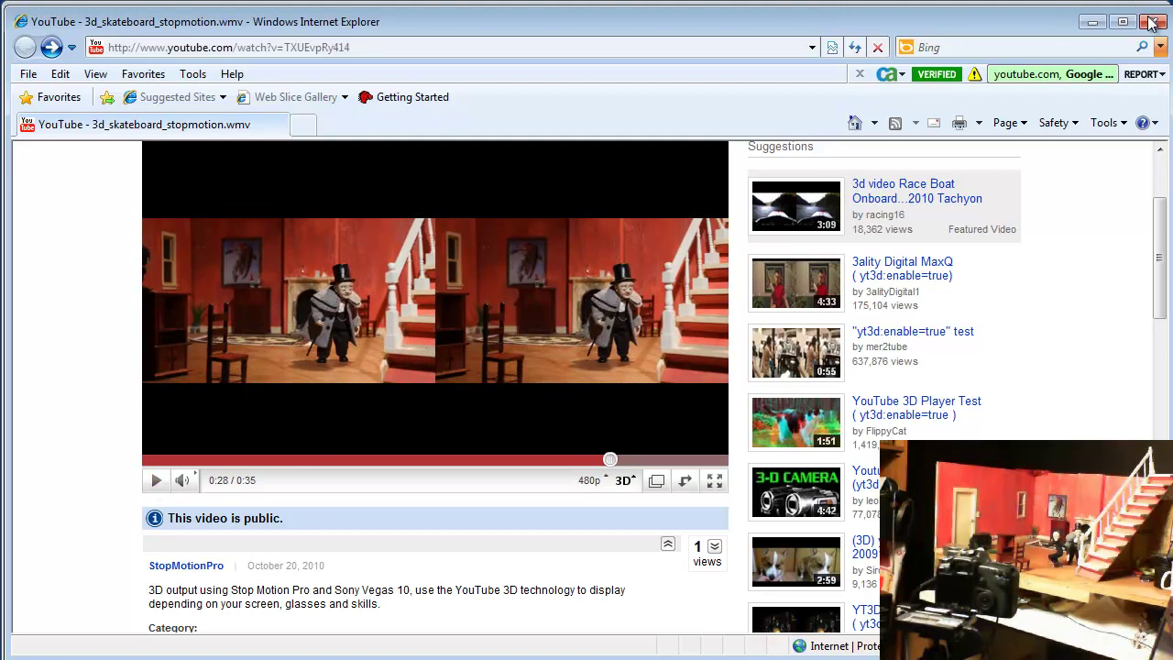
click(1091, 22)
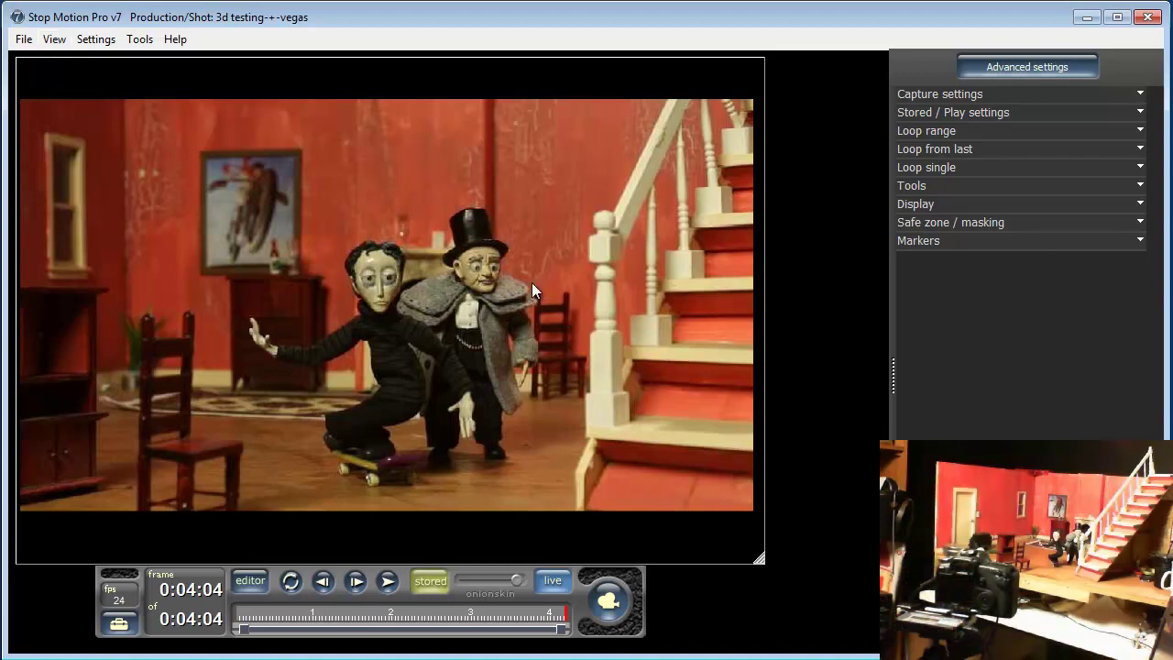
Capture a new frame of the puppet scene from the live camera.
click(608, 600)
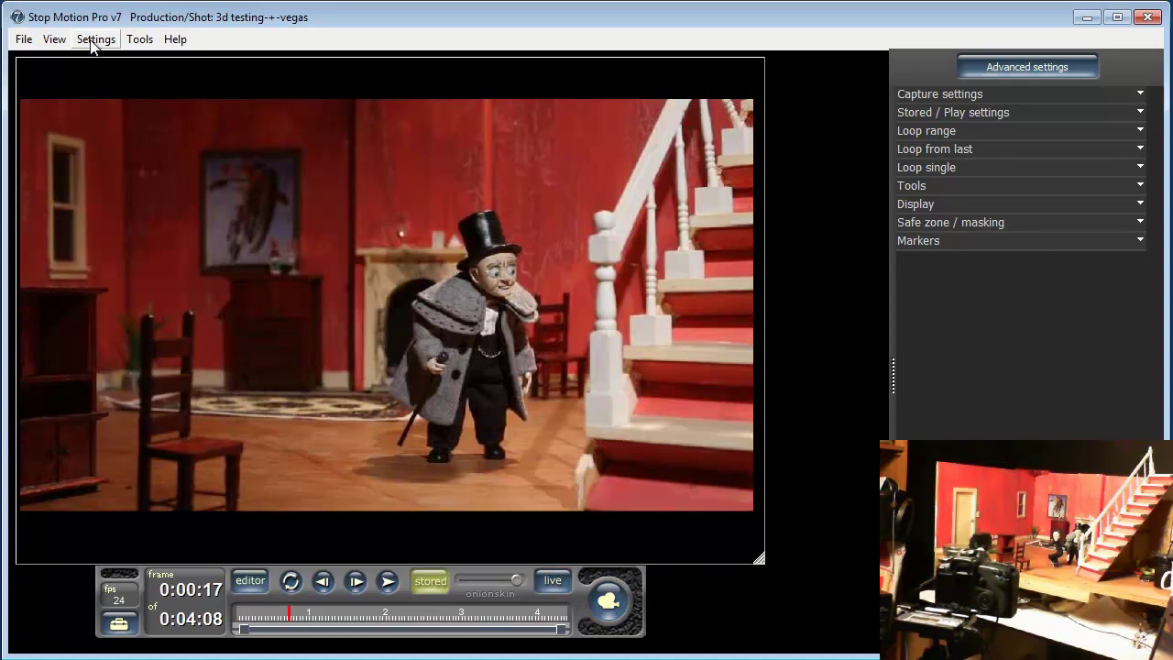
click(95, 40)
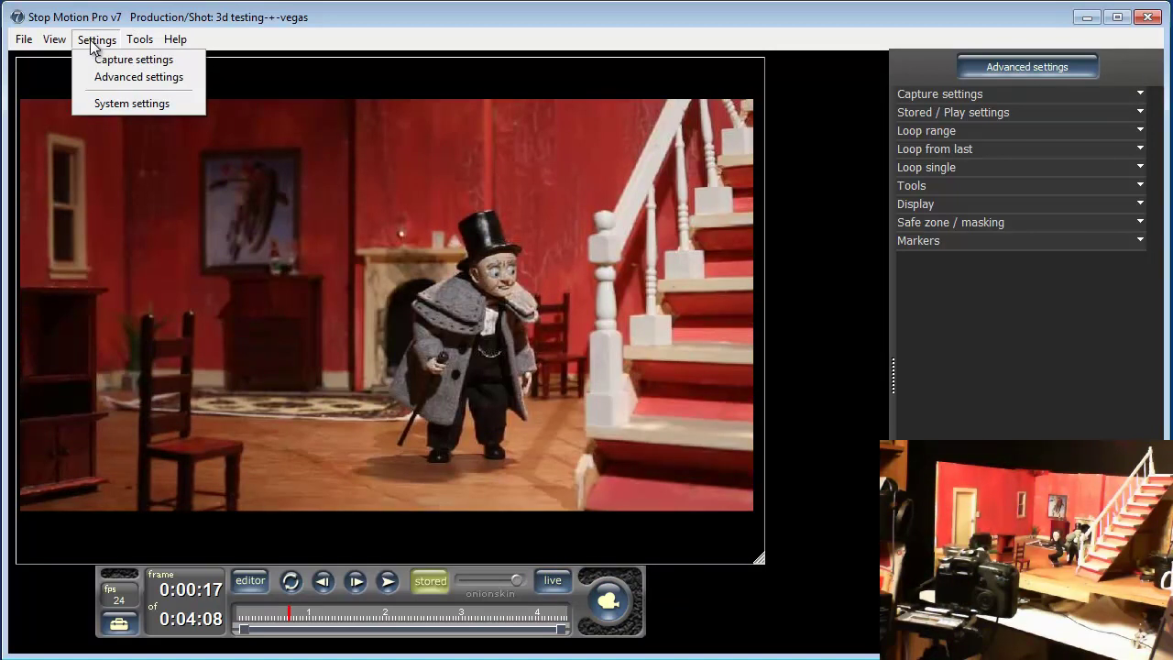
click(108, 60)
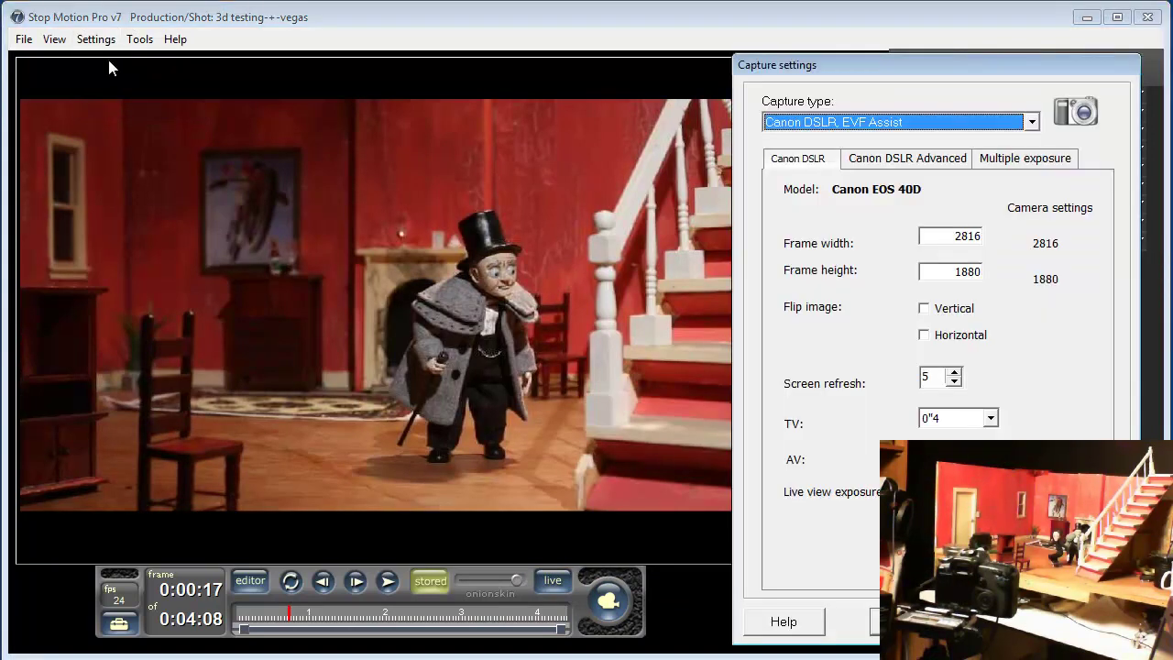
drag(919, 69, 579, 51)
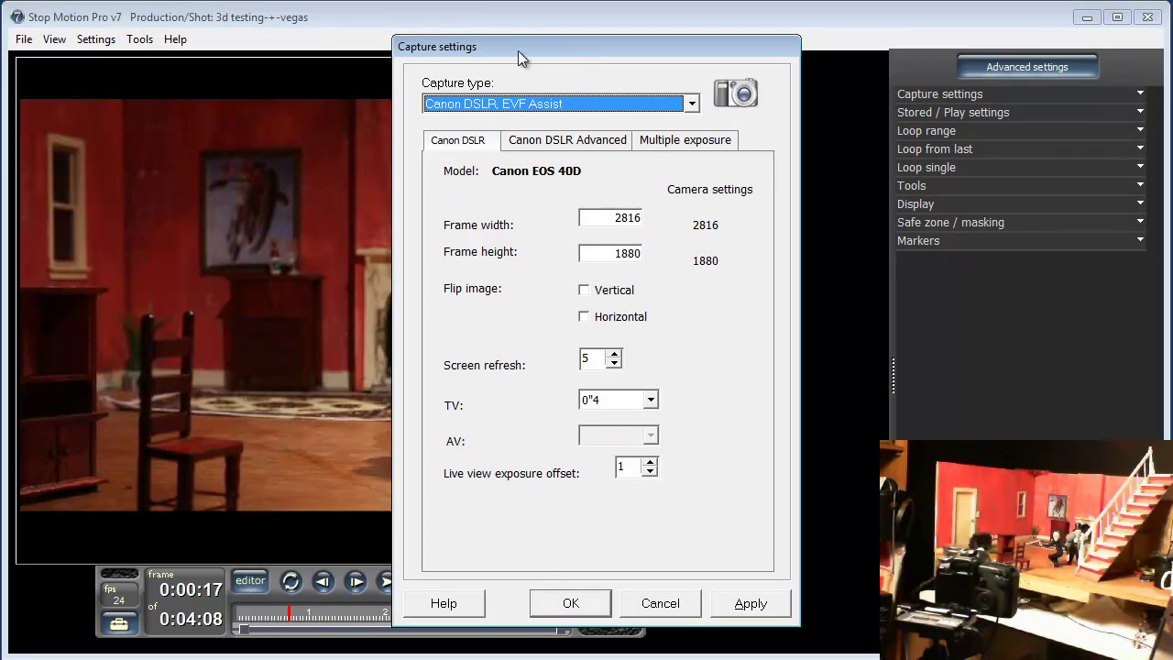
click(656, 142)
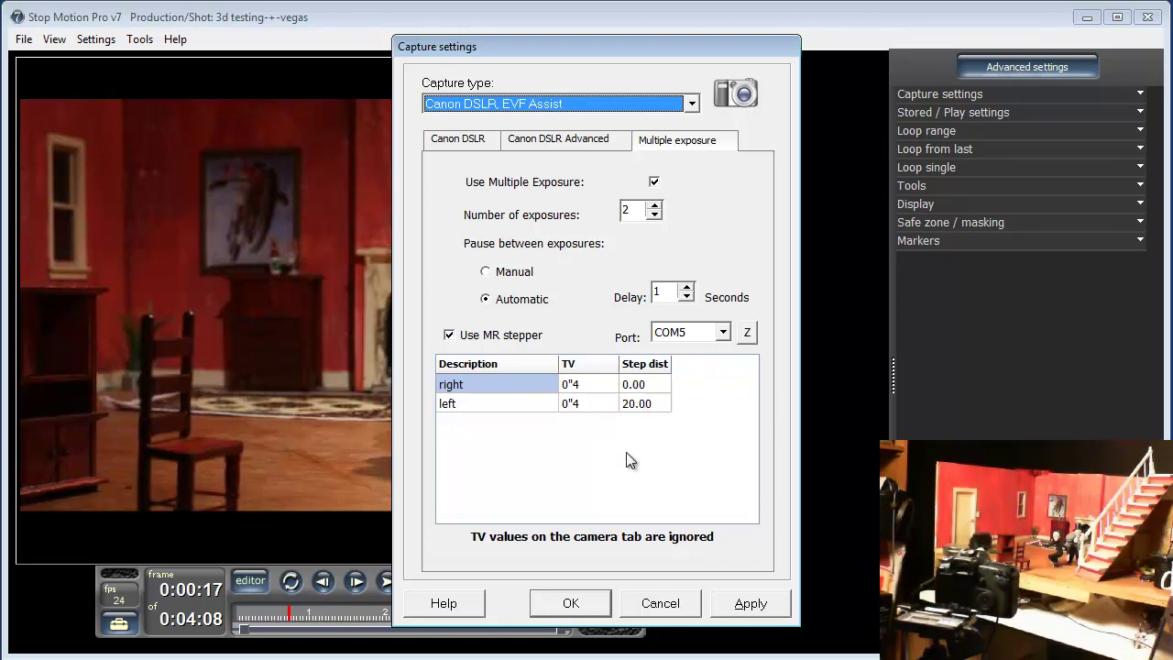
click(570, 602)
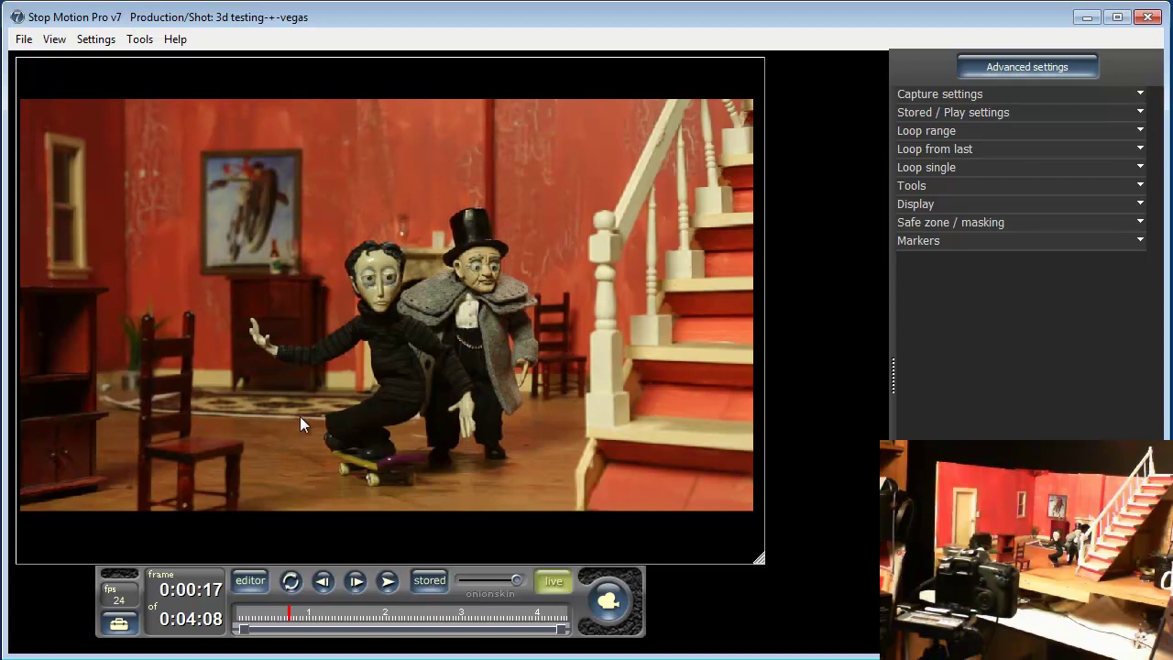
Export the right exposure at a reduced width as right2.avi, replacing the existing file.
click(23, 41)
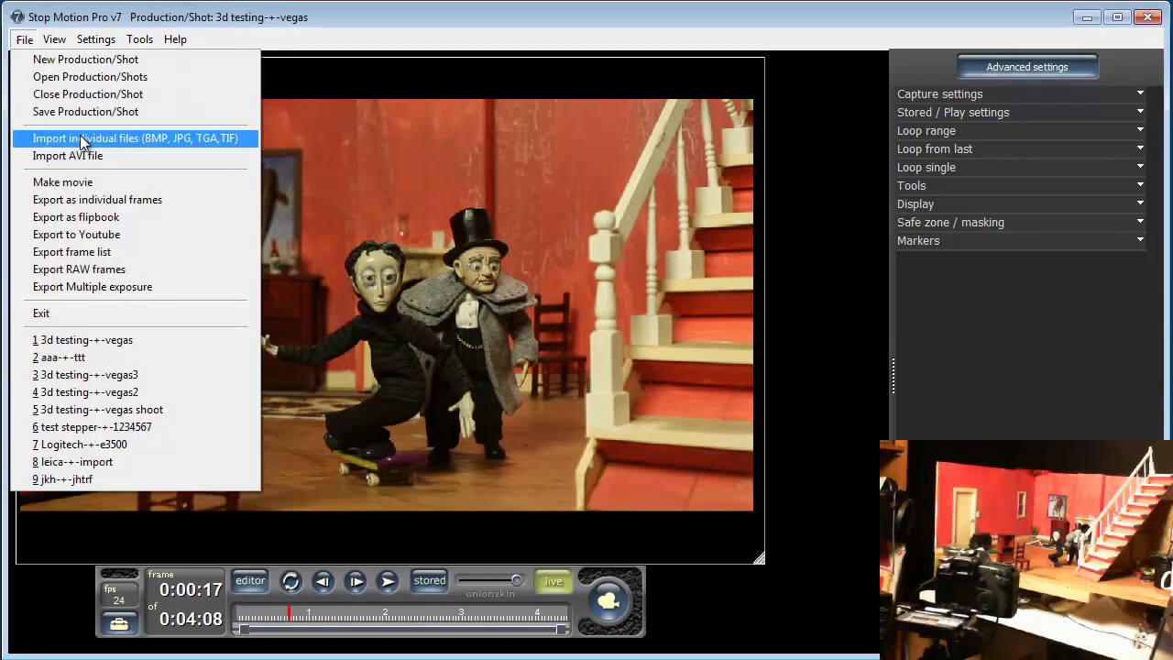
click(87, 183)
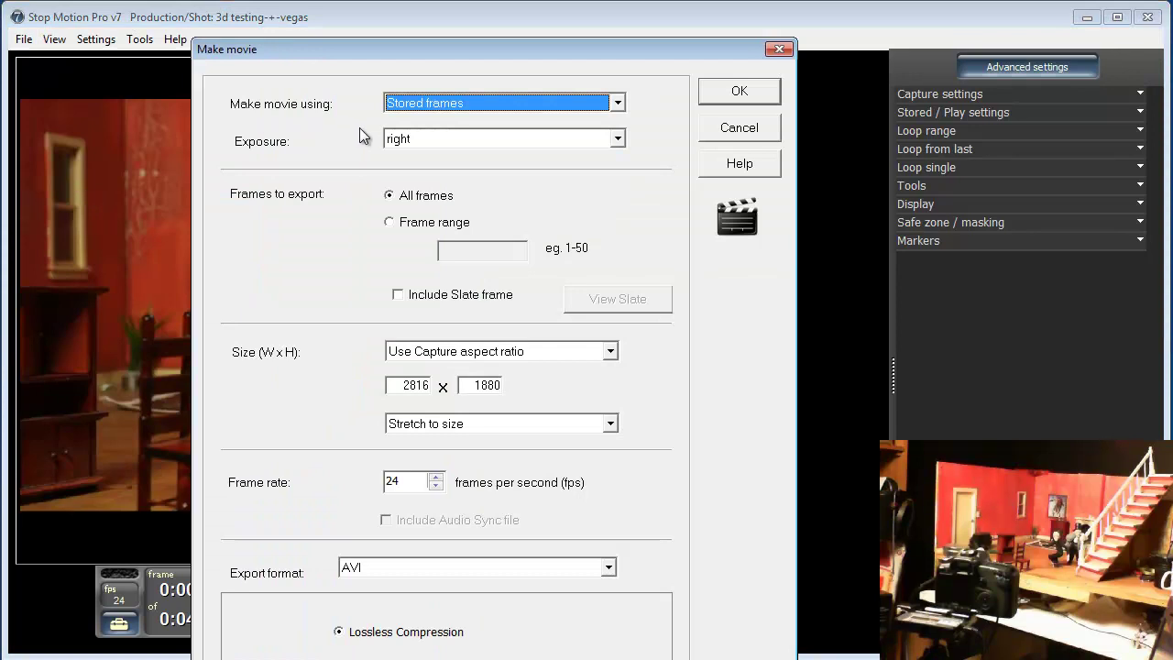
click(447, 142)
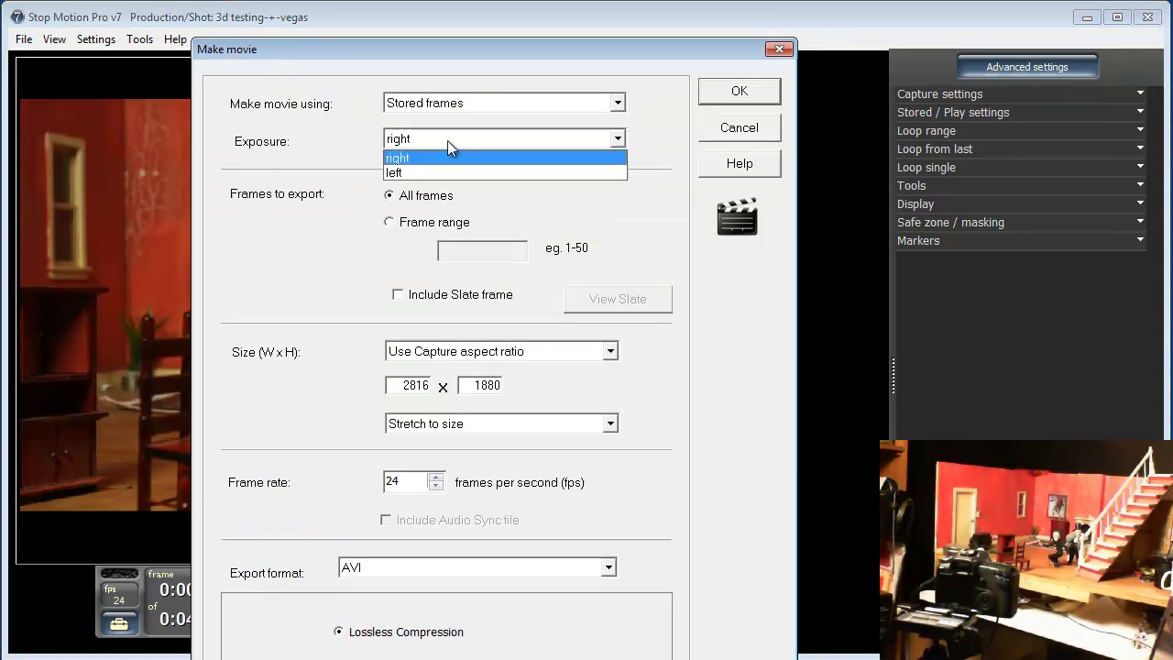
click(447, 142)
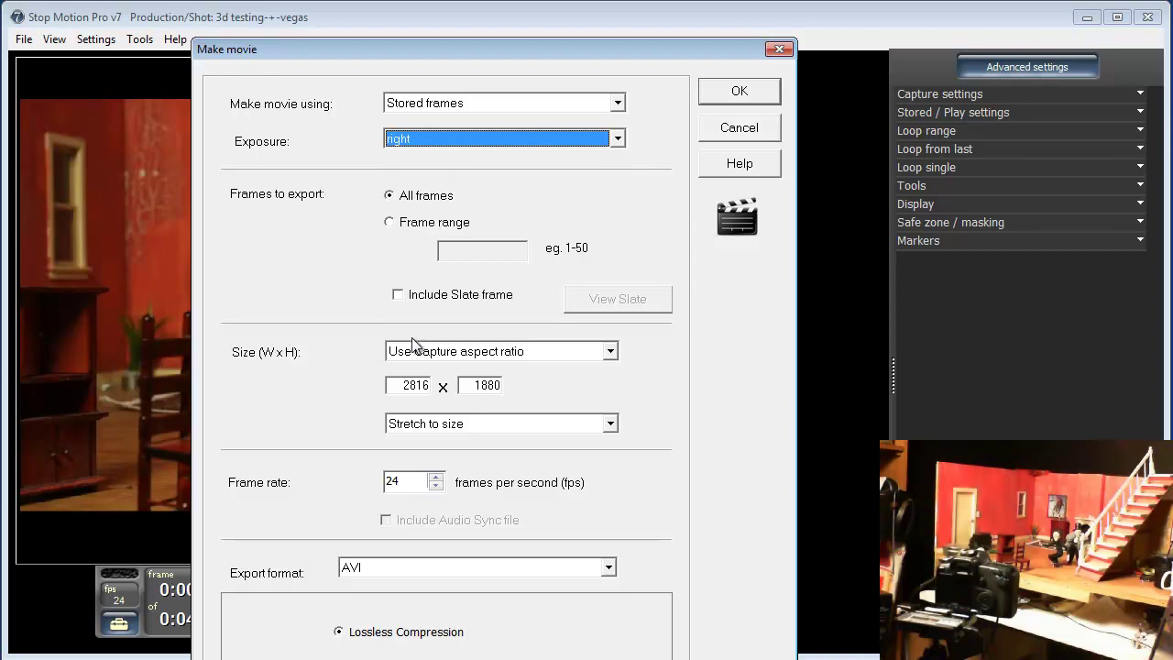
drag(398, 389, 434, 392)
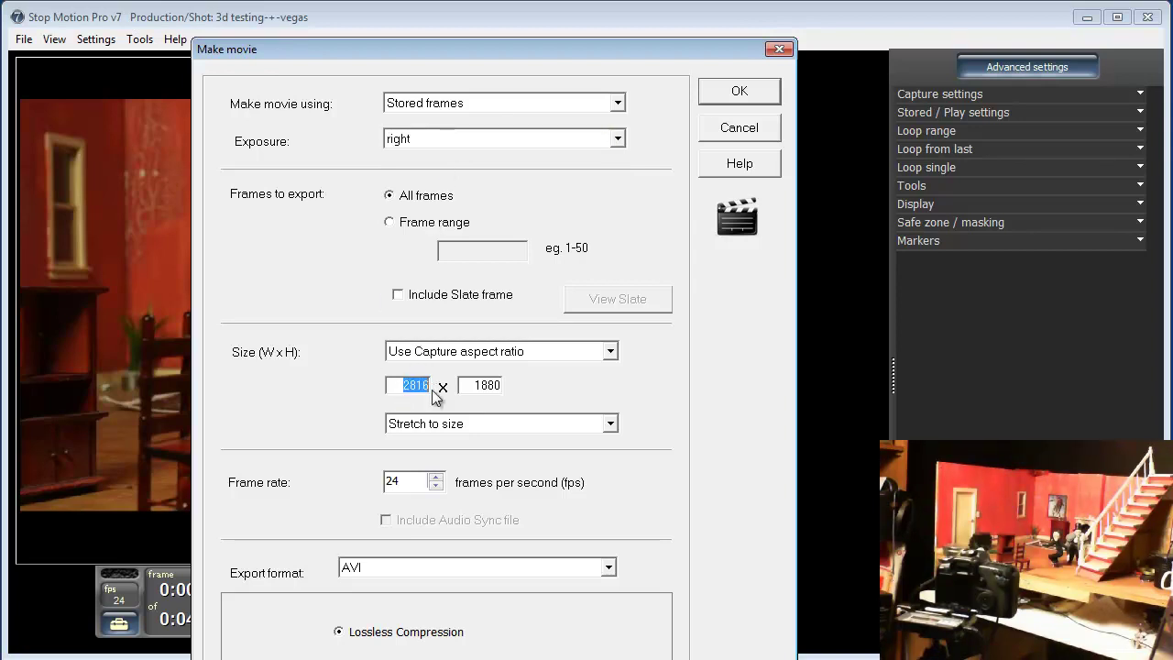
text(1920)
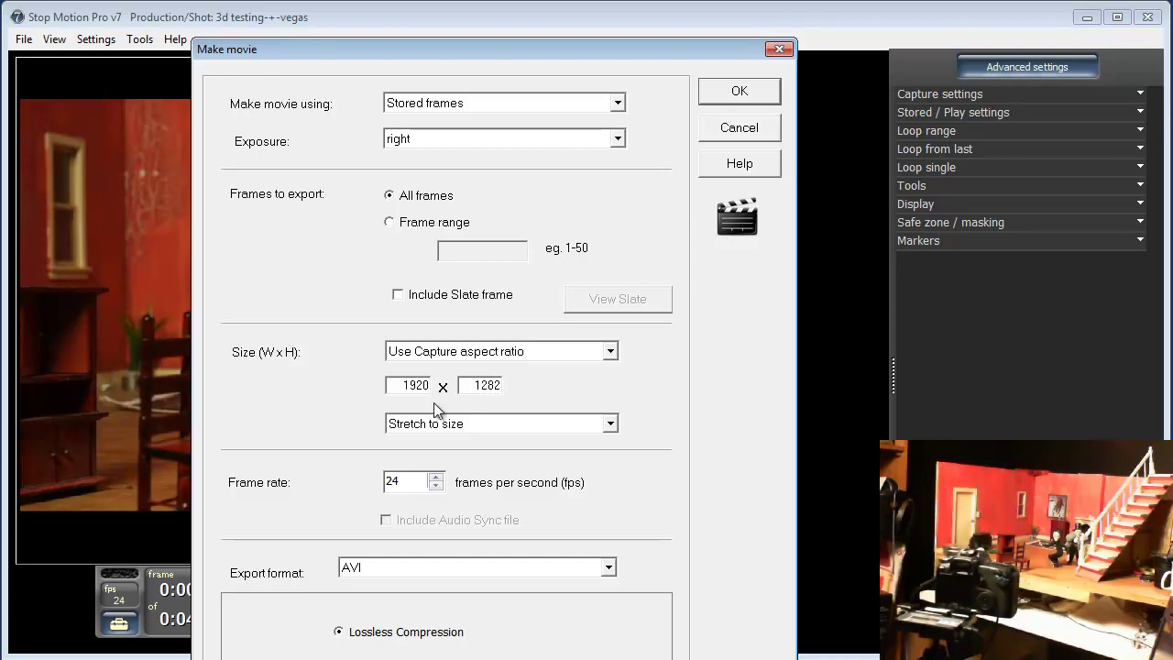
click(725, 95)
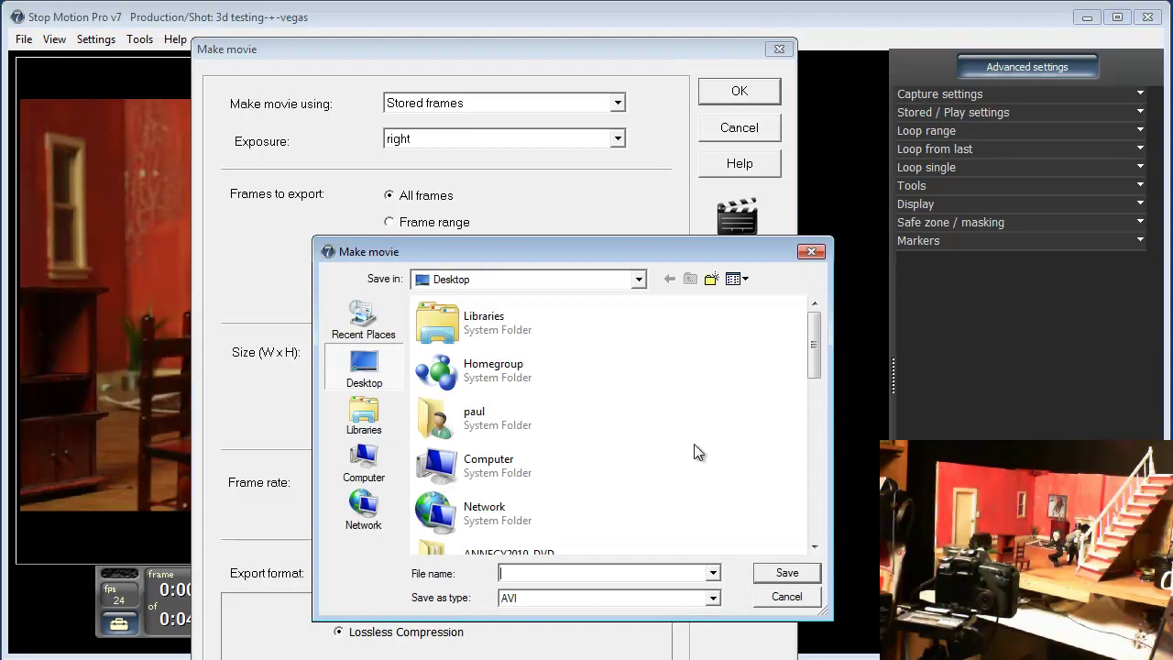
text(right2)
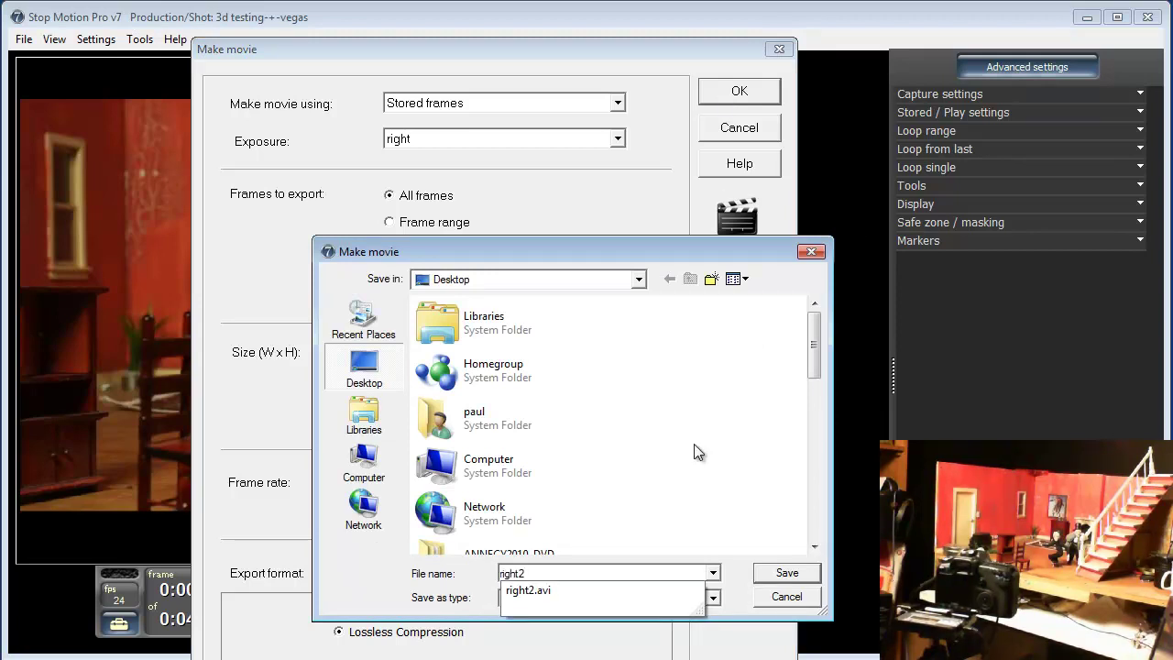
key(Return)
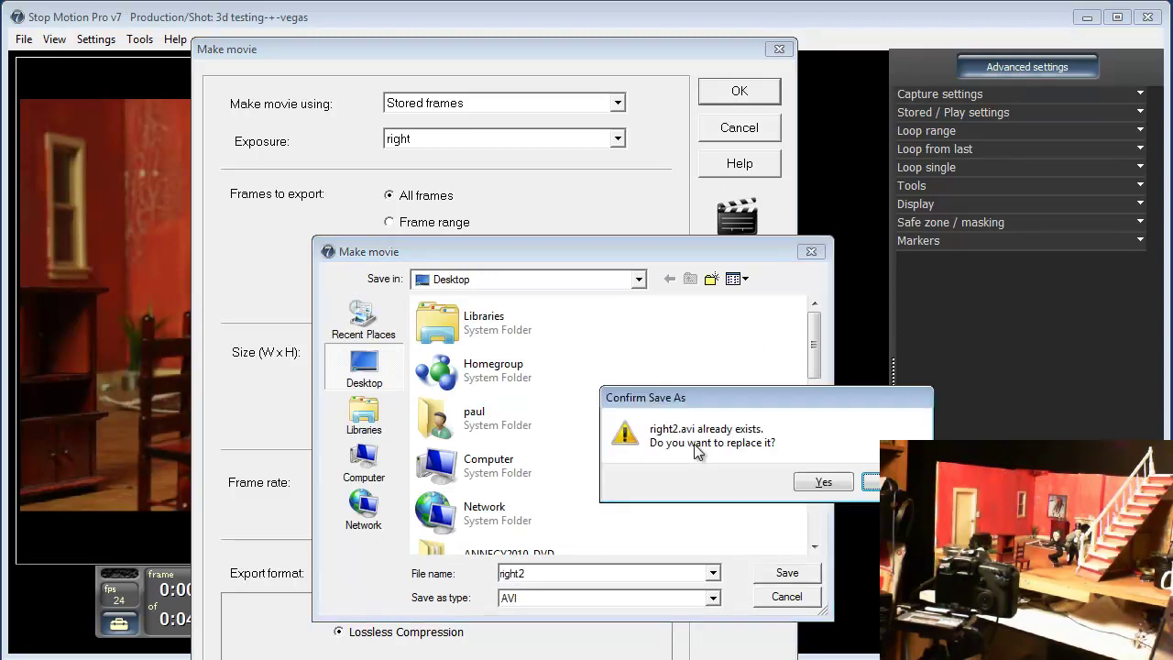
click(822, 482)
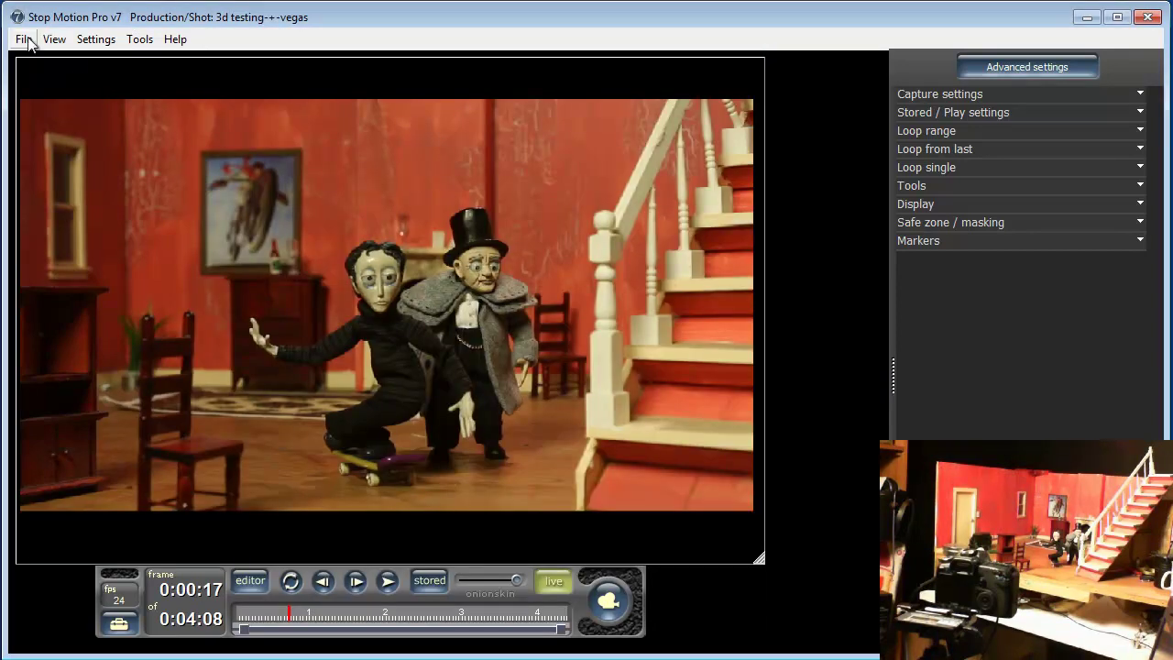
Return to the stored frames and play back the animation.
click(24, 41)
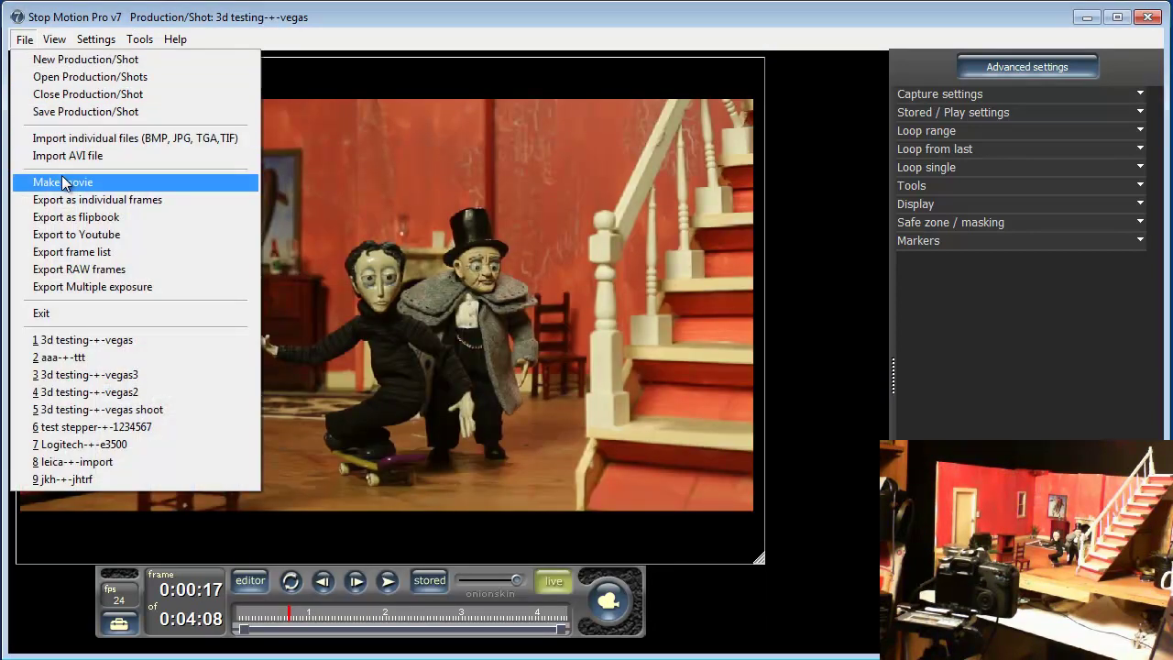
click(417, 555)
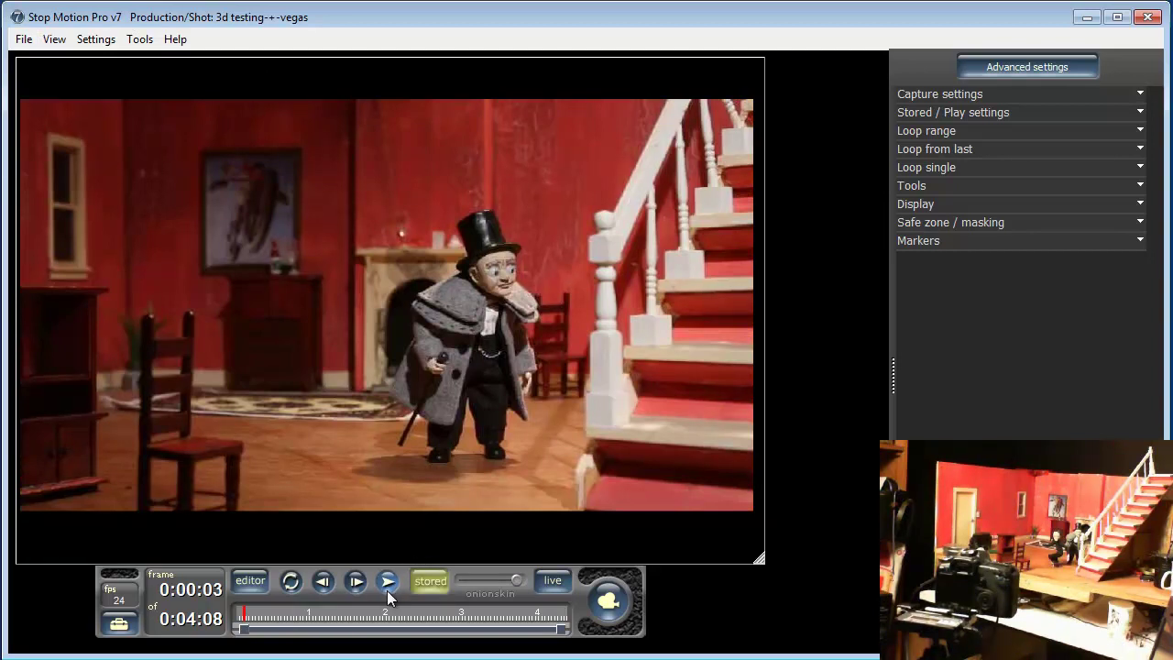
click(387, 582)
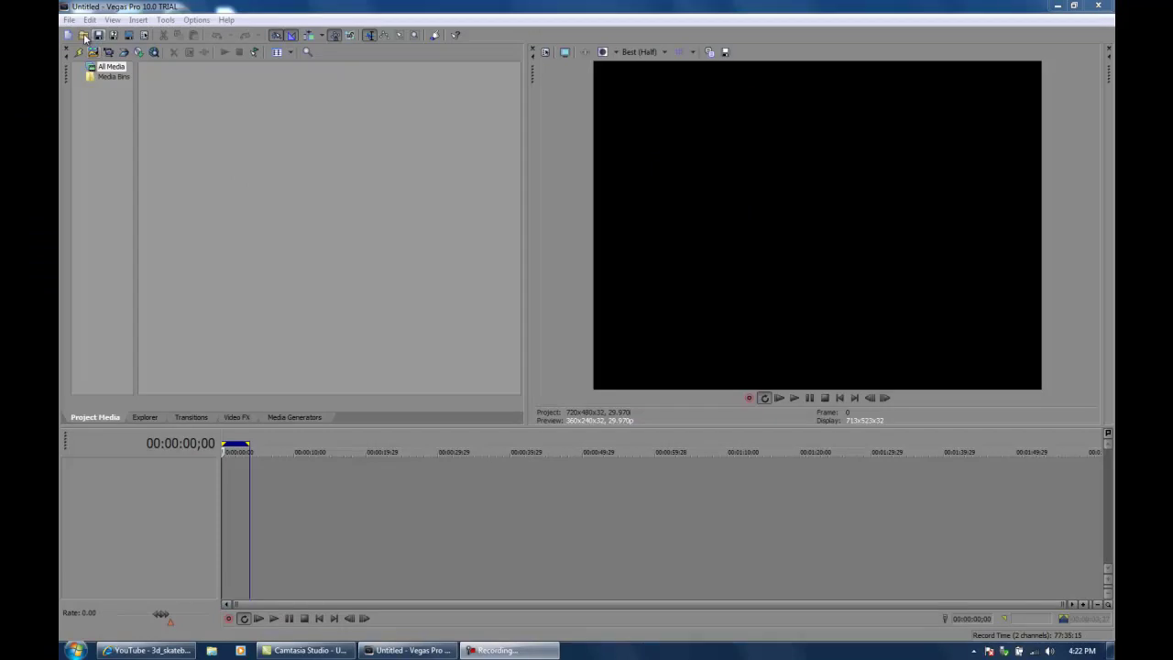
Import left2.avi and right2.avi from the Desktop into the Vegas project media.
click(23, 2)
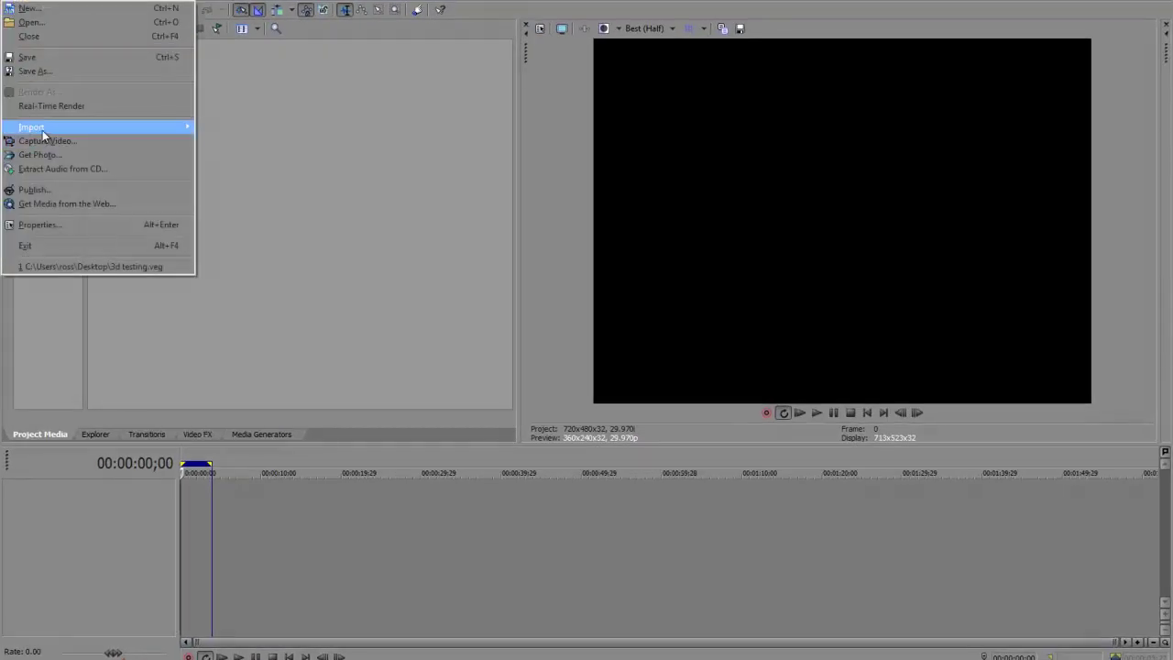
mouse_move(42, 128)
click(231, 126)
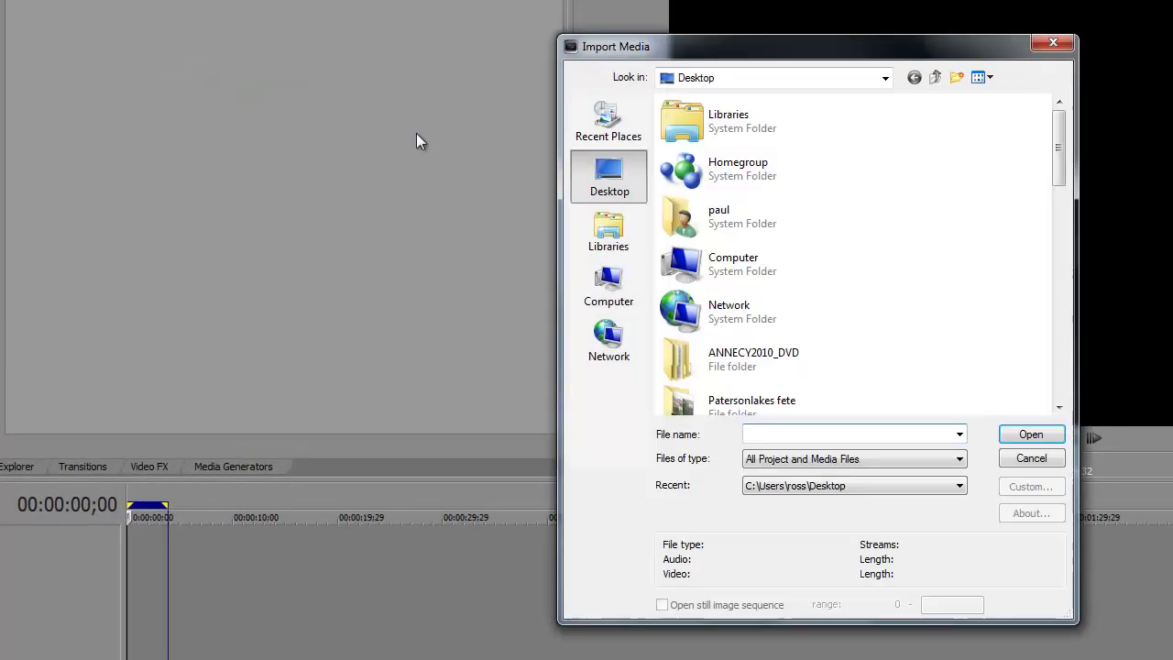
drag(1061, 155, 1057, 293)
click(779, 284)
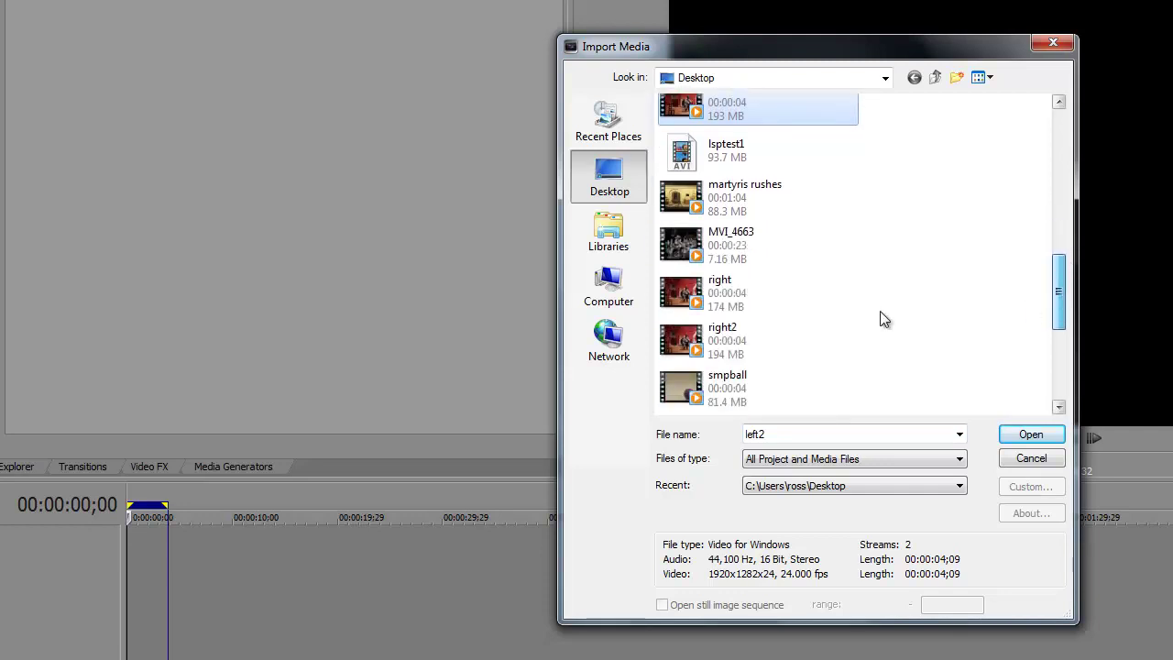
ctrl+click(726, 339)
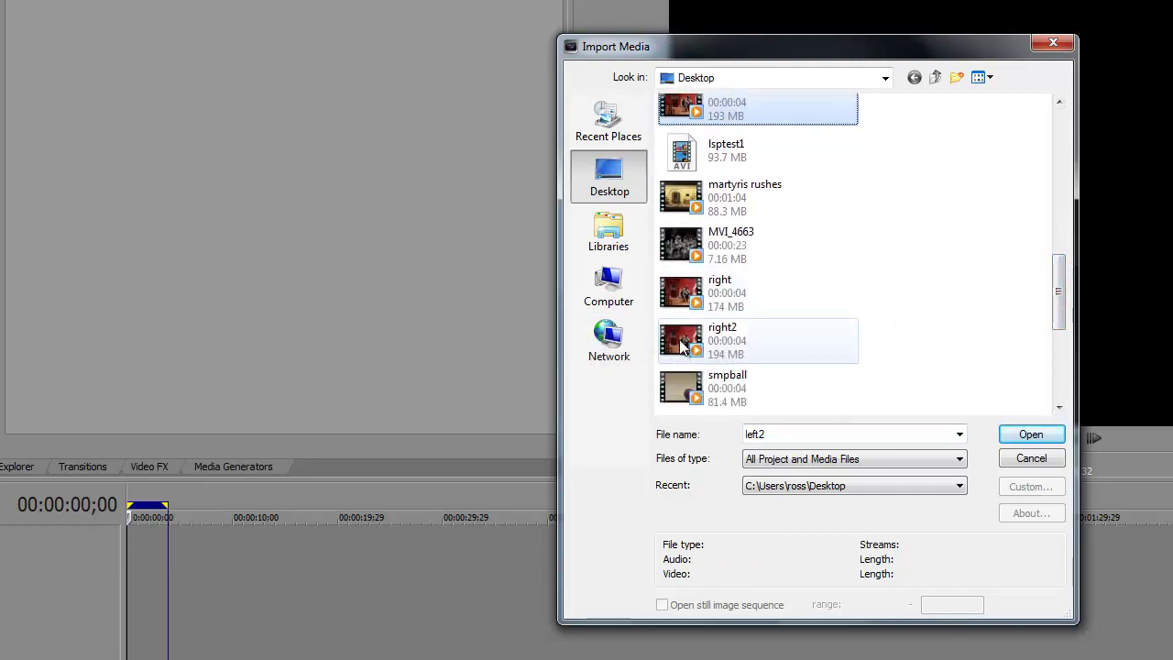
click(1031, 433)
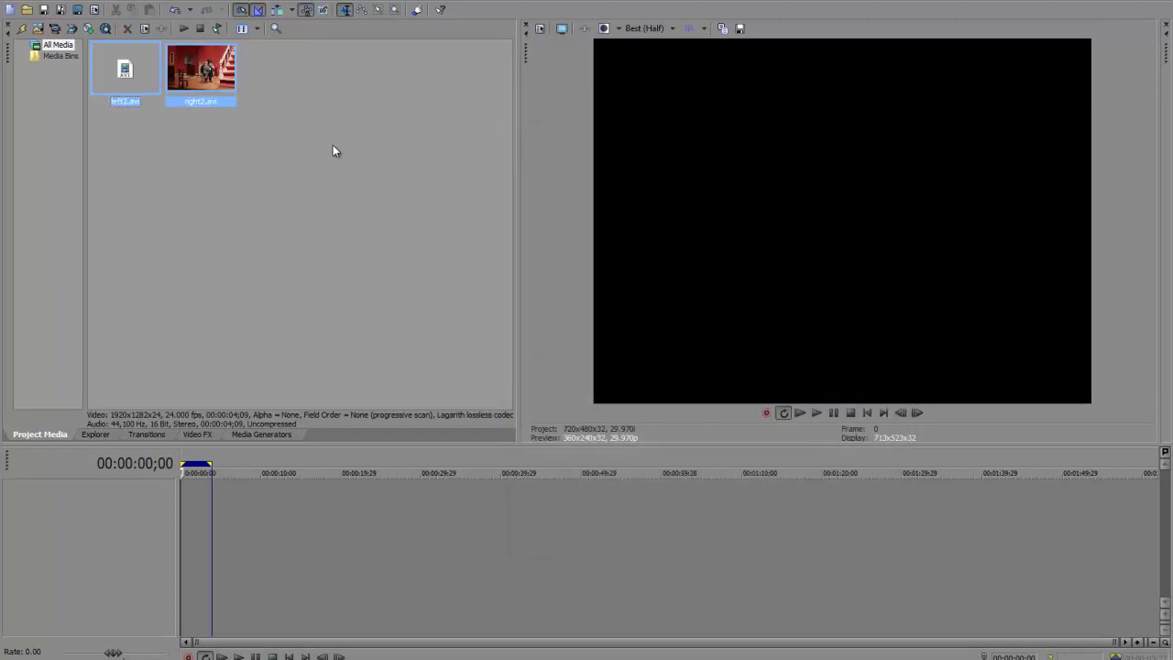
click(11, 0)
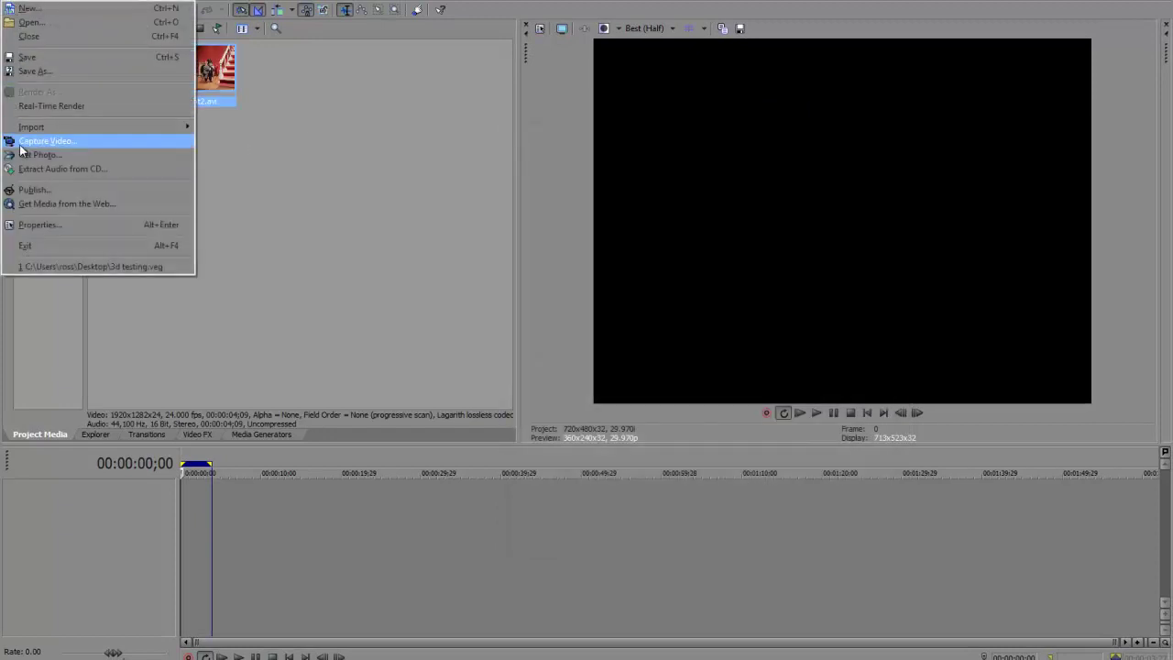
Set the project to the HD 1080-24p template, 24.000 fps (Film), with Side by side stereoscopic 3D.
click(32, 227)
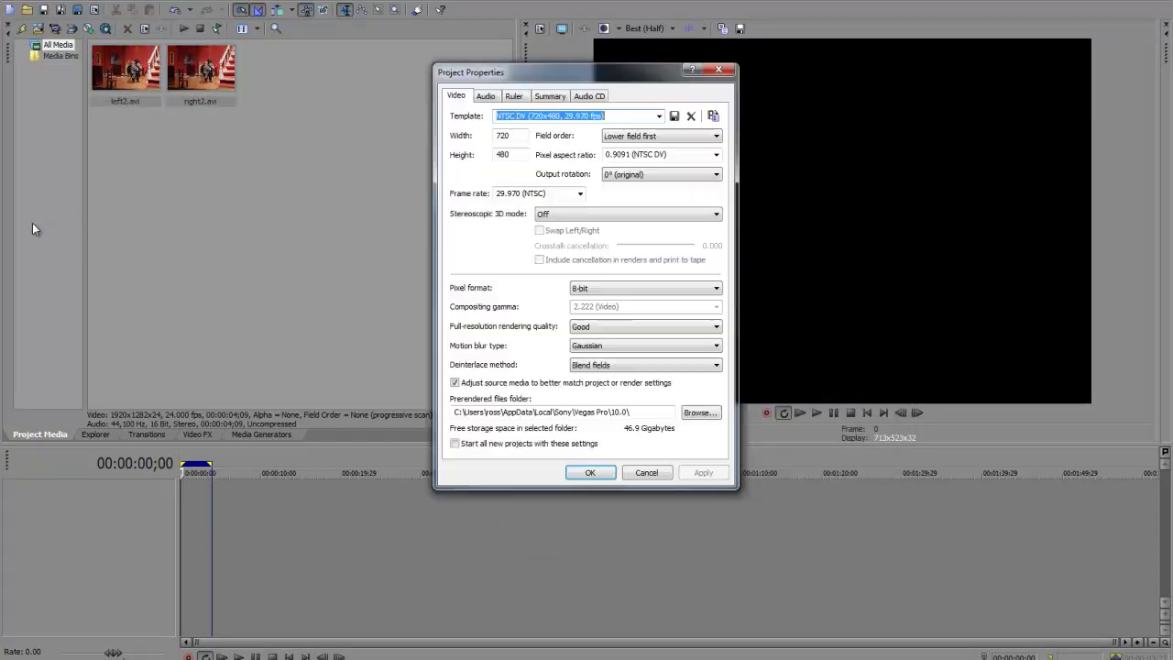
click(659, 116)
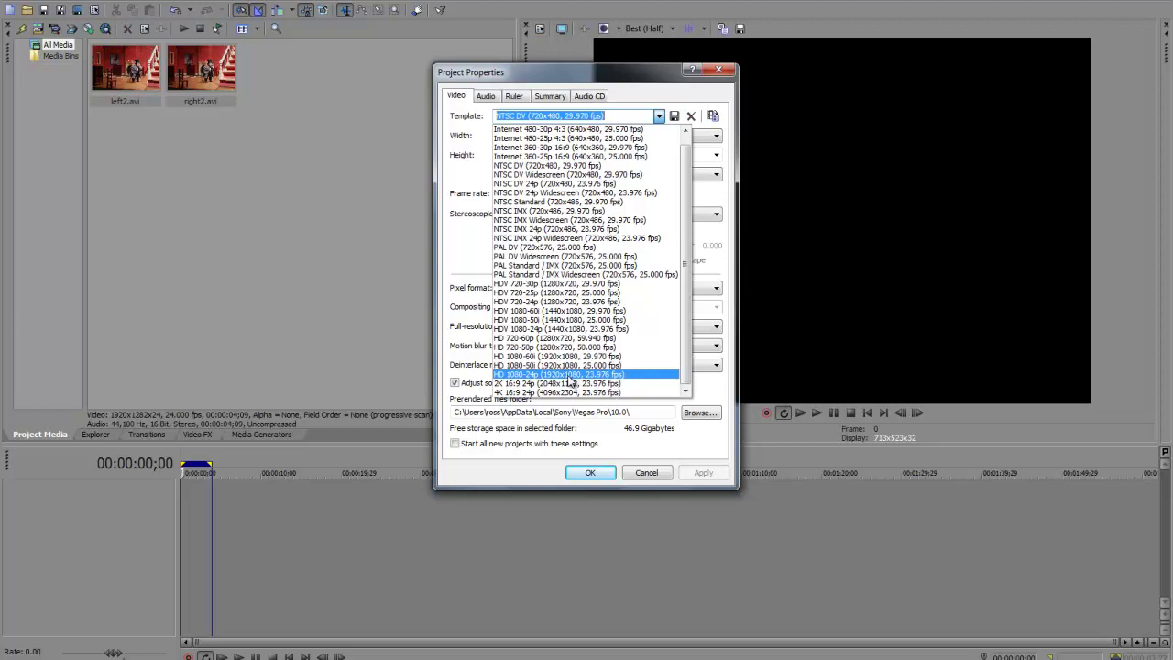
click(568, 375)
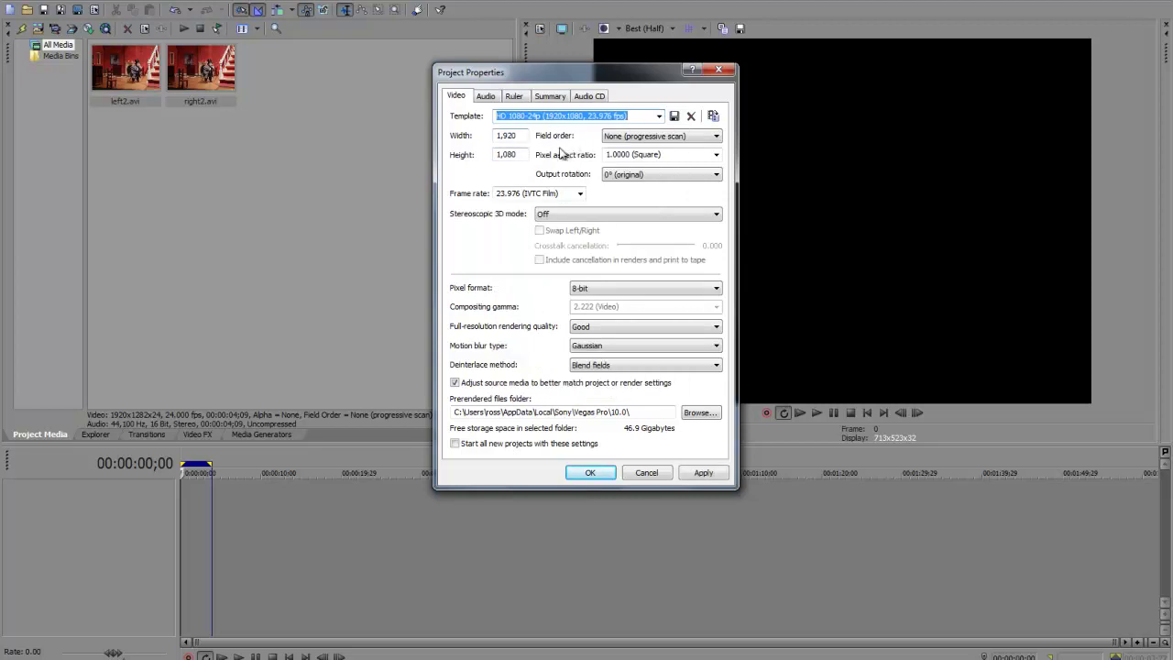
click(579, 193)
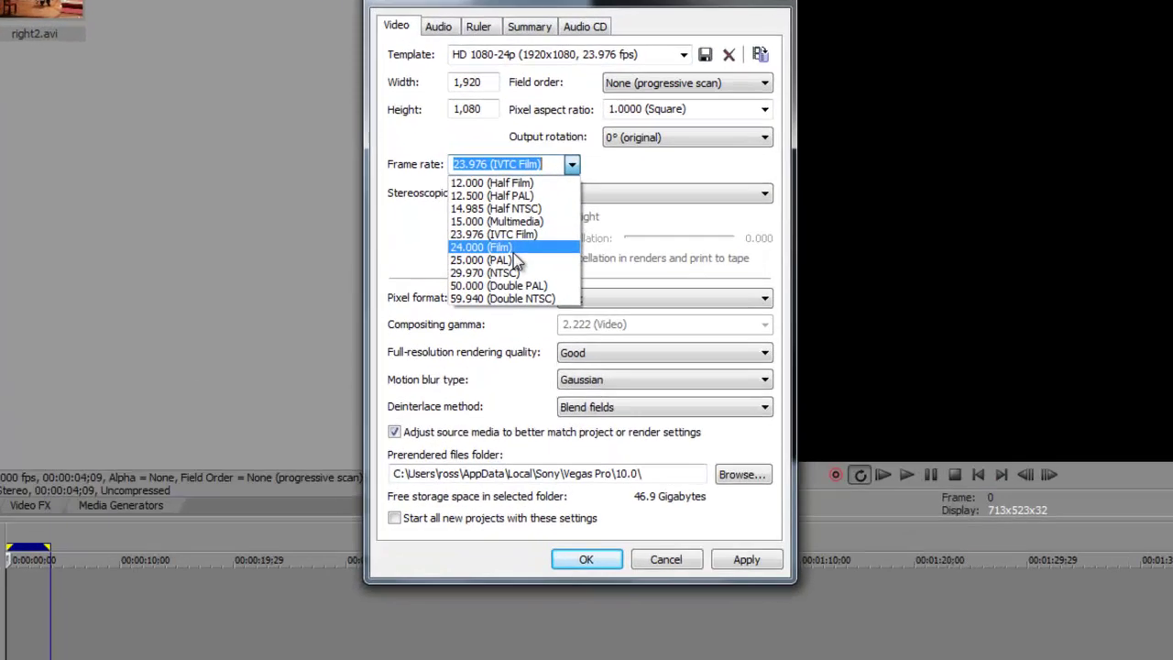
click(508, 250)
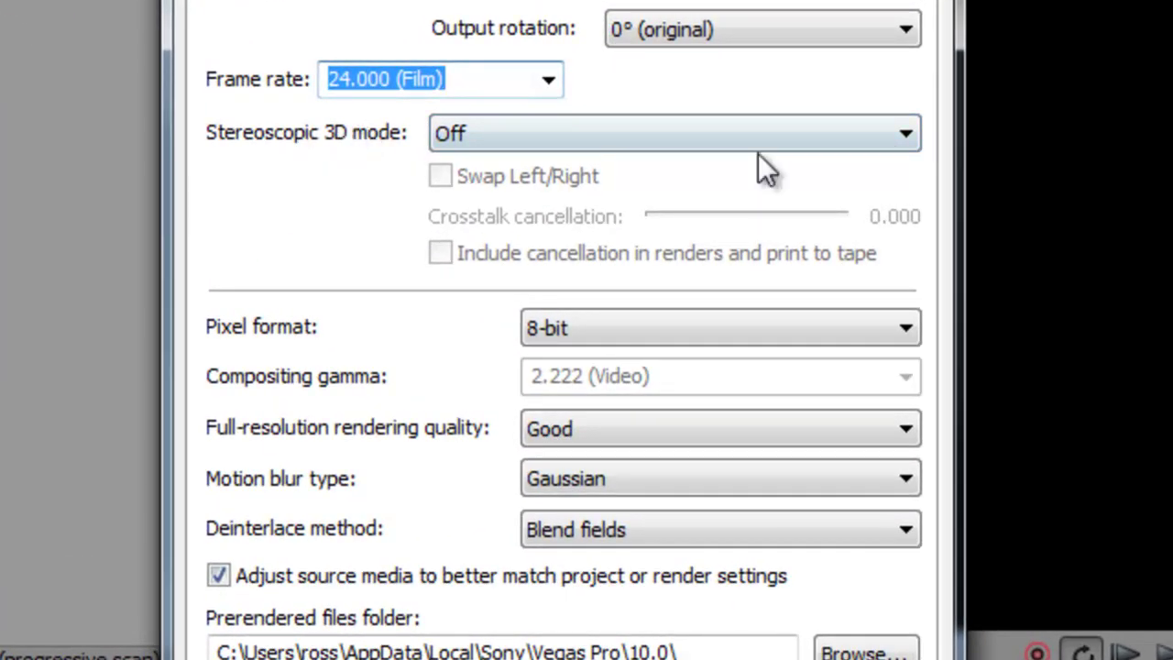
click(857, 139)
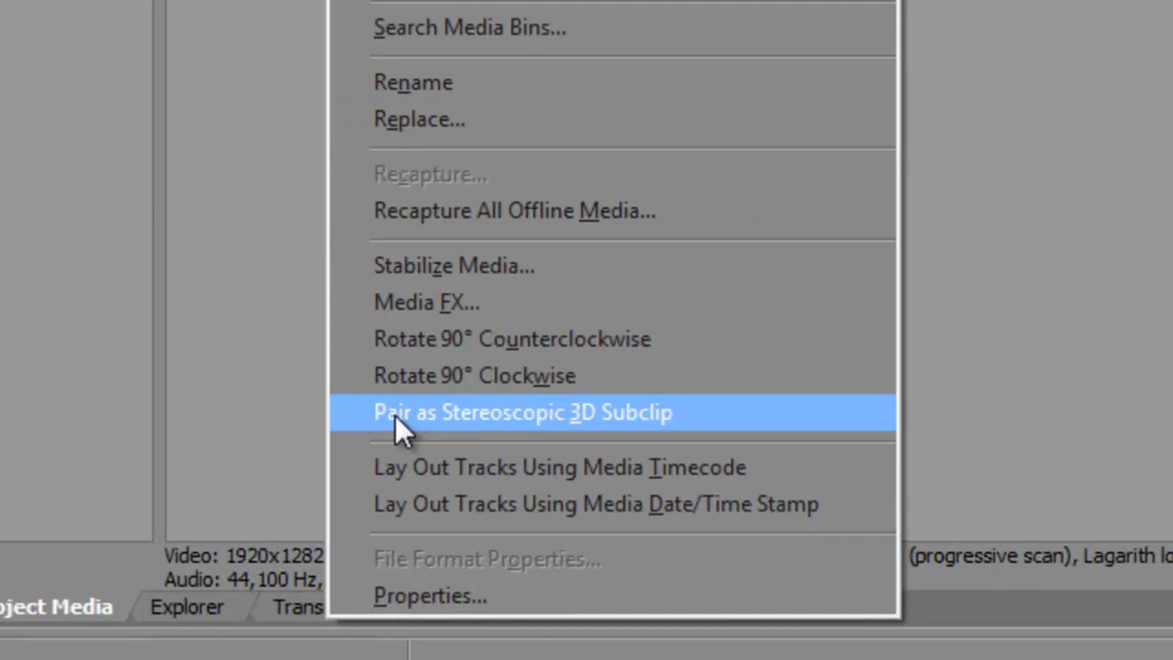
Pair left2 and right2 as a stereoscopic 3D subclip and drag it onto the timeline.
click(397, 413)
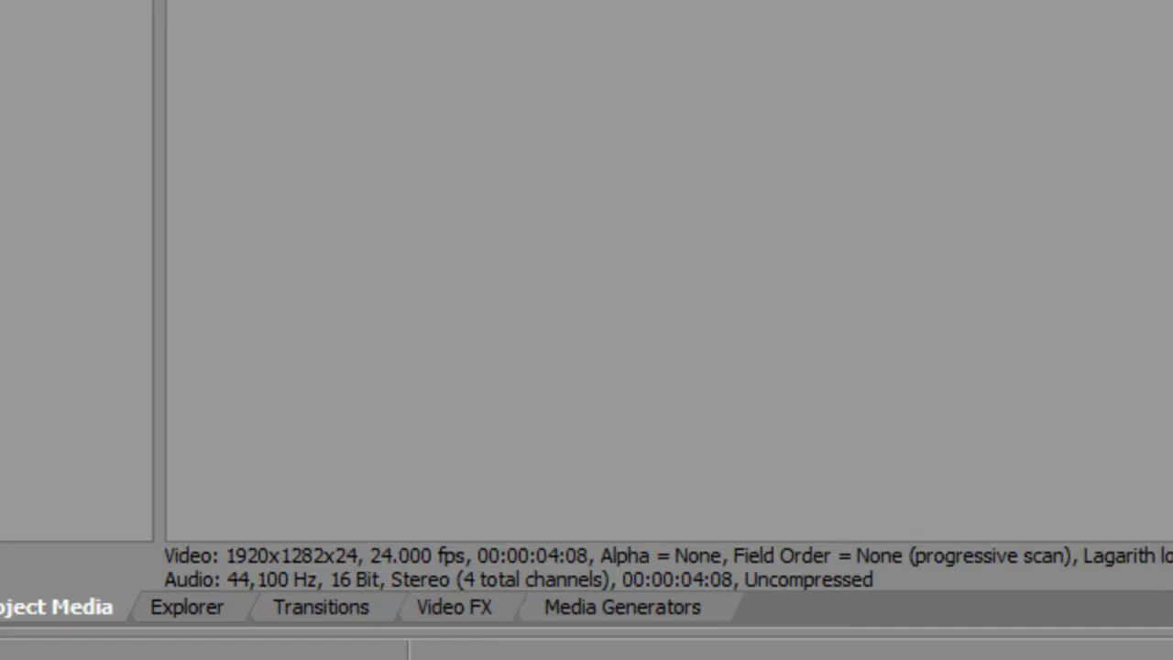
drag(472, 0, 215, 464)
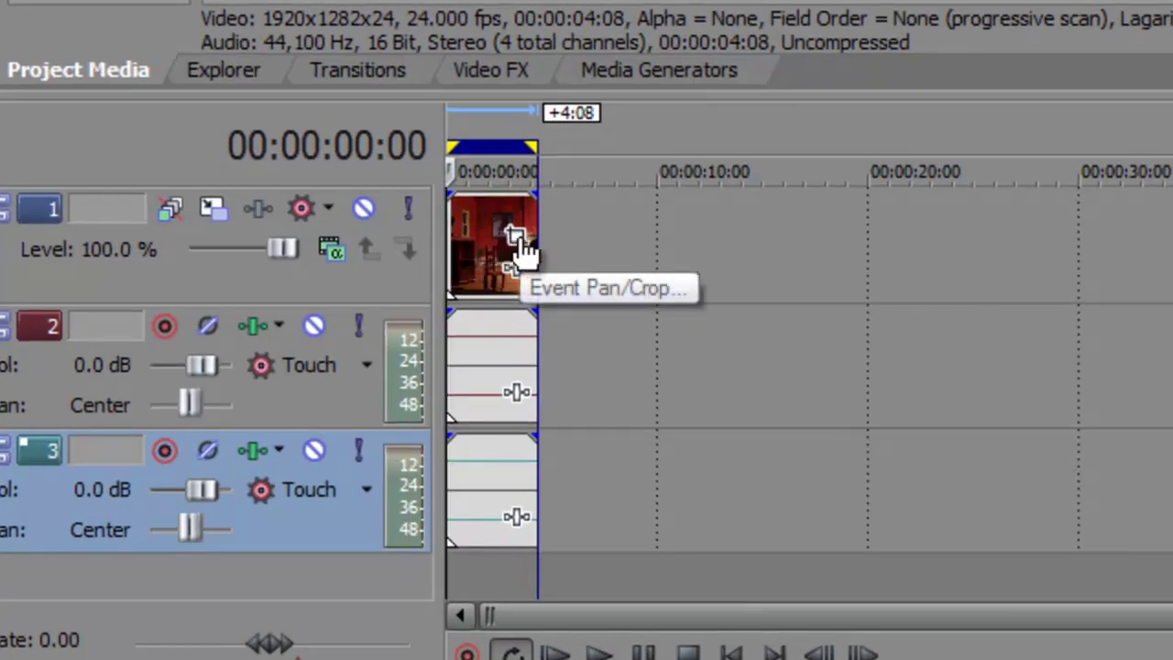
Apply the 16:9 Widescreen TV preset (1,920 by 1,080) in the subclip's Event Pan/Crop.
click(516, 238)
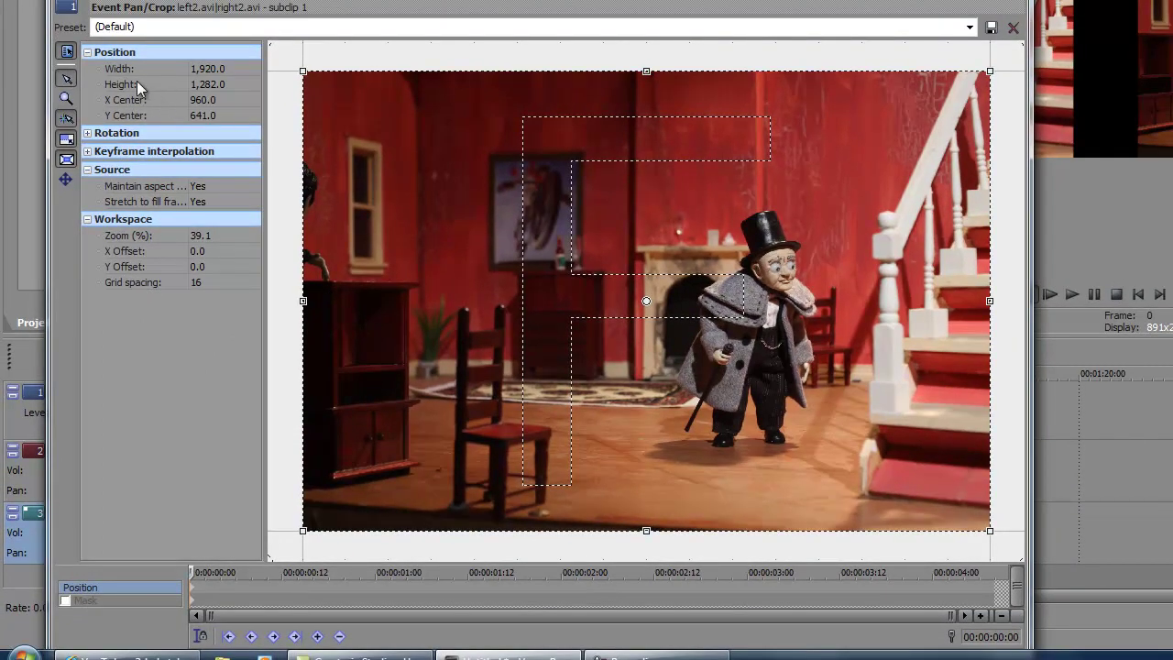
click(969, 28)
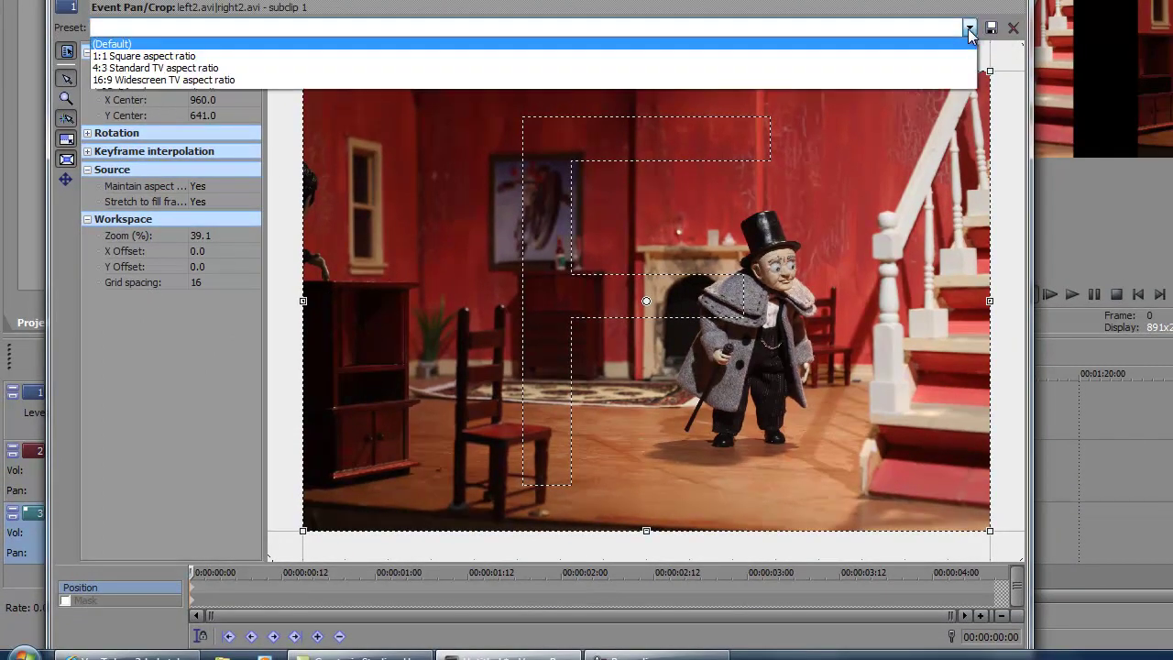
click(828, 80)
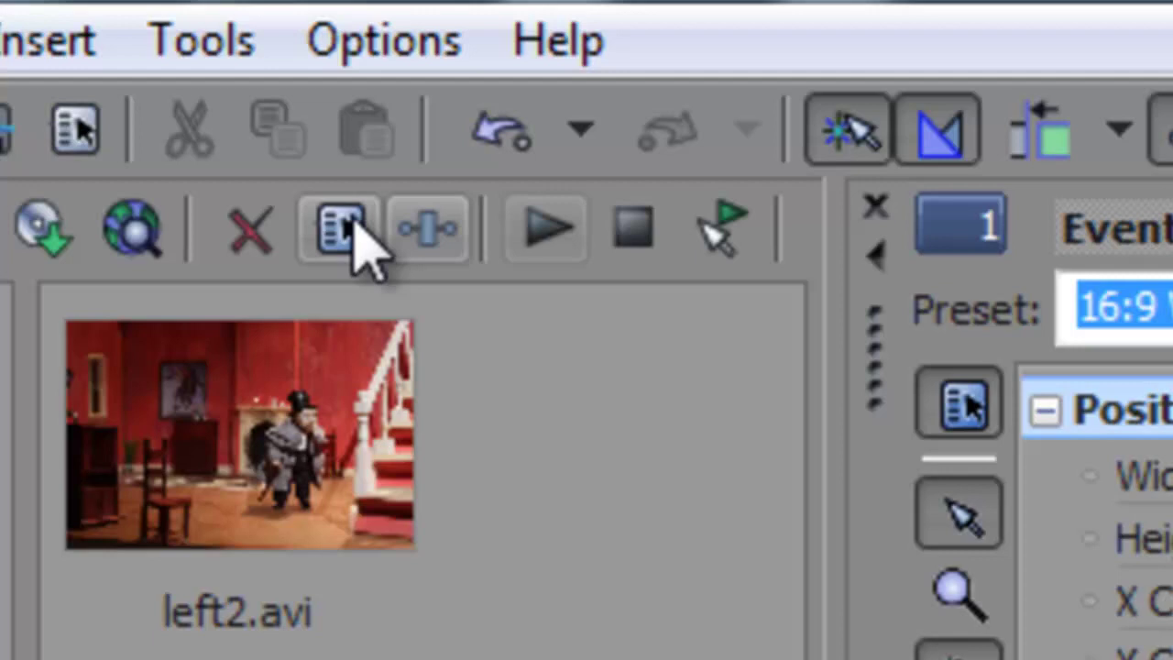
Add the Sony Stereoscopic 3D Adjust effect to the paired subclip.
click(412, 231)
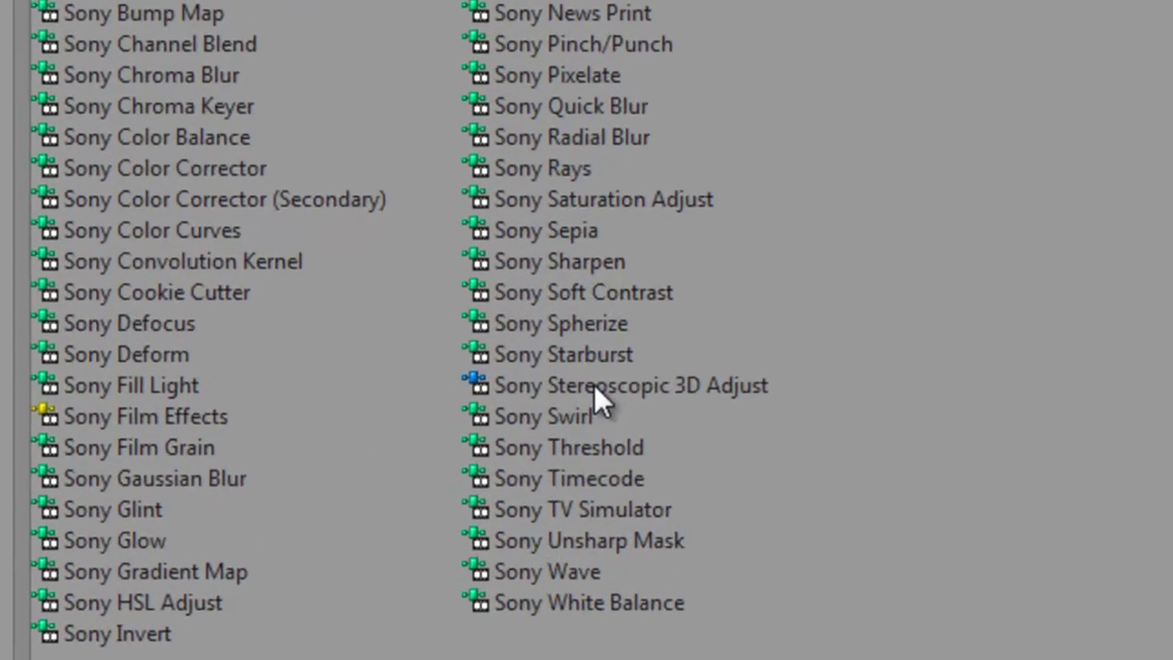
click(508, 460)
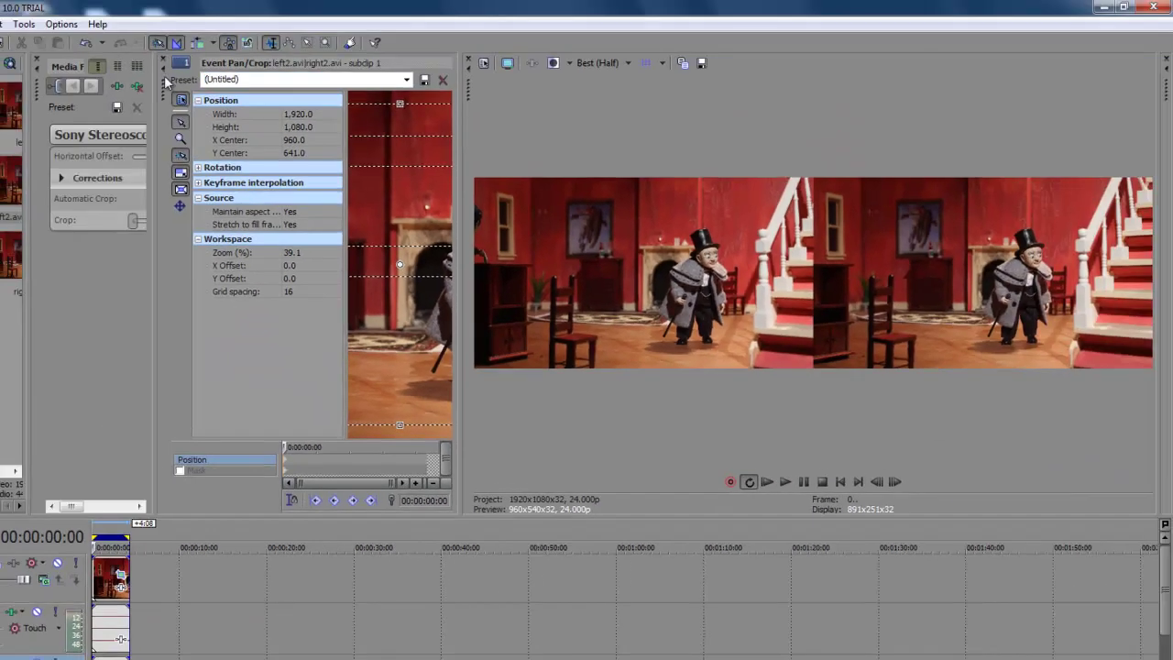
drag(166, 83, 368, 137)
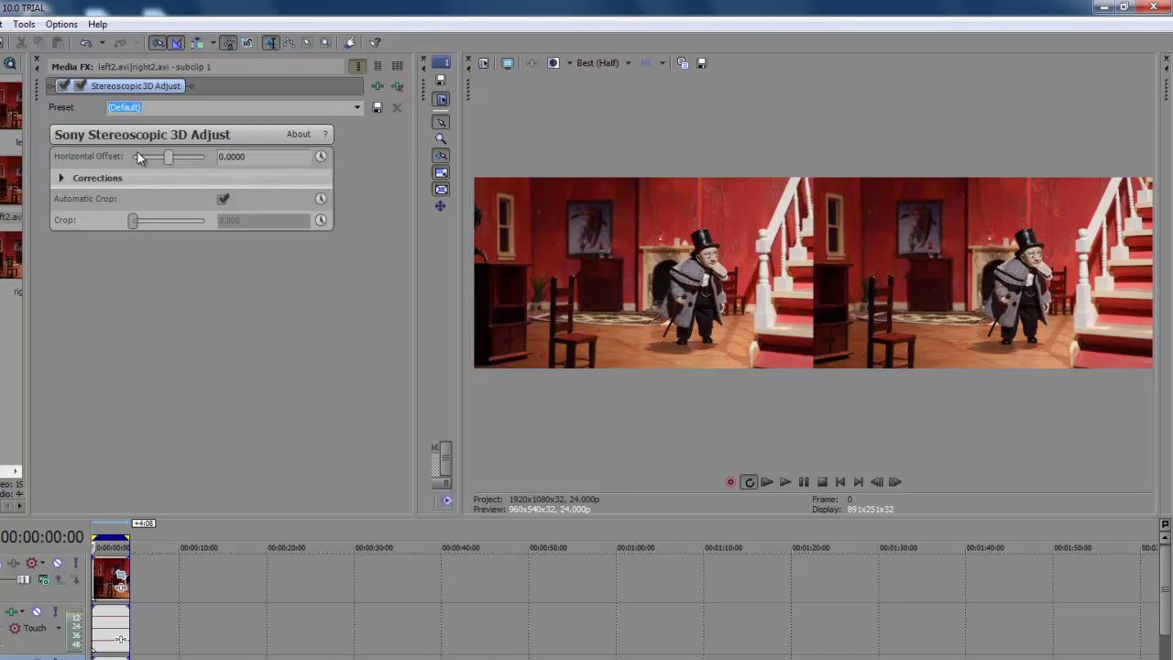
Set the 3D Adjust horizontal offset to 0.0074 and vertical offset to -0.0011.
click(58, 179)
mouse_move(173, 157)
mouse_down()
mouse_move(197, 157)
mouse_move(138, 158)
mouse_move(197, 158)
mouse_move(160, 157)
mouse_move(186, 163)
mouse_move(175, 157)
mouse_up()
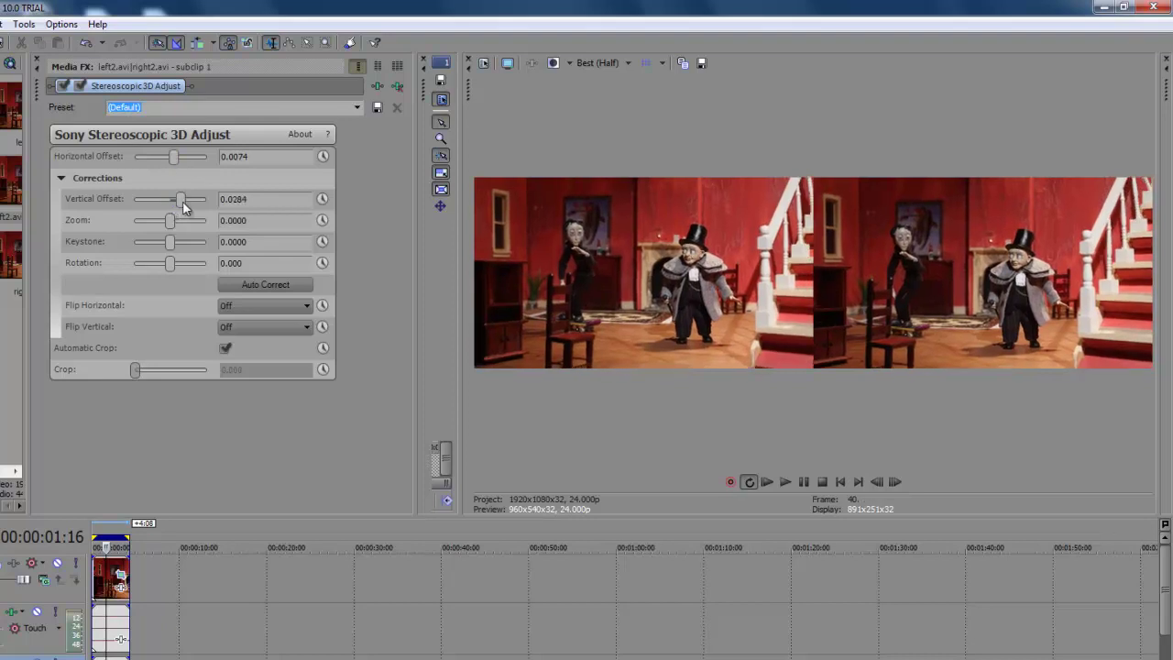
mouse_move(181, 201)
mouse_down()
mouse_move(153, 197)
mouse_move(173, 204)
mouse_up()
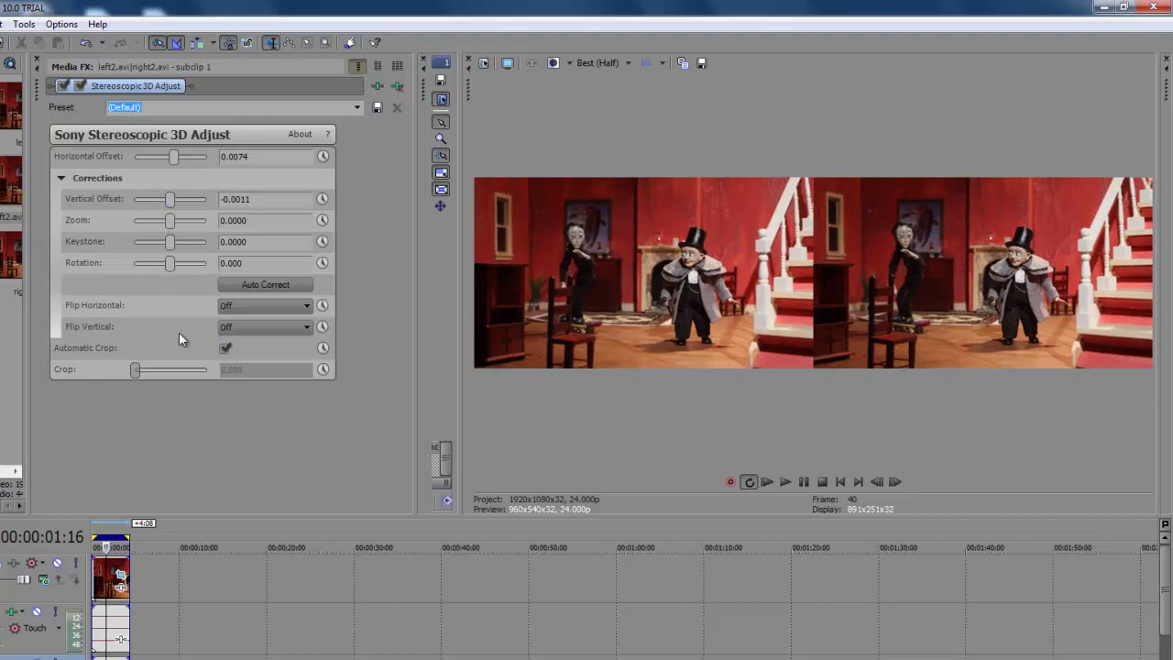
click(396, 86)
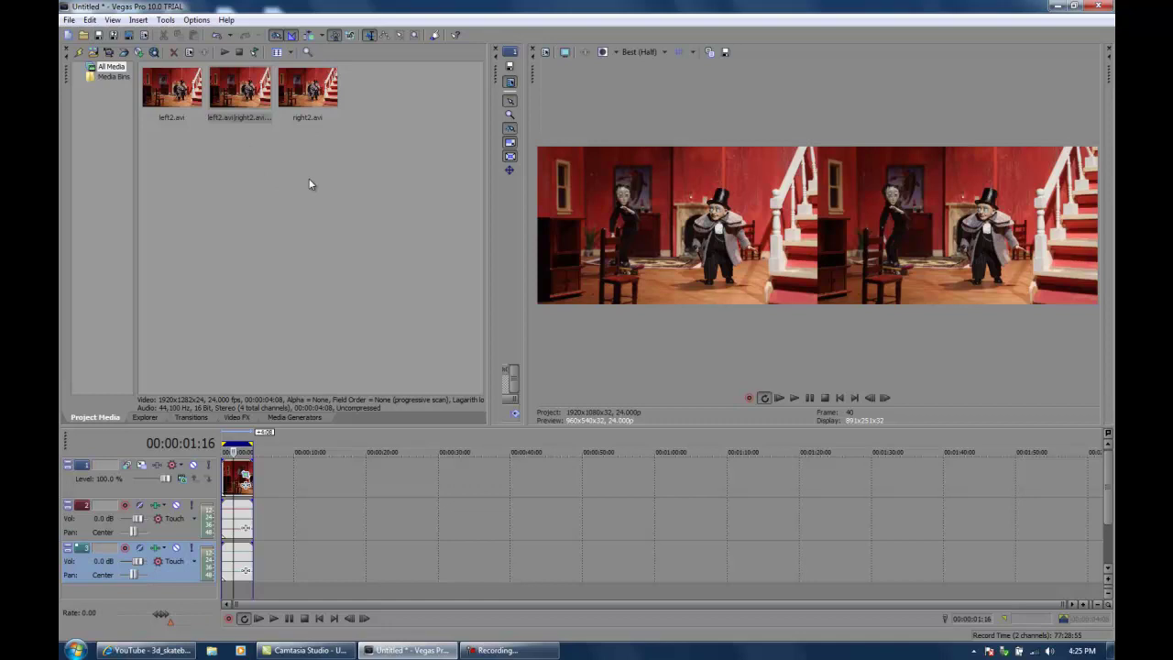
Name the render output 'new 3d.wmv' in the video out folder using Windows Media Video V11.
click(68, 19)
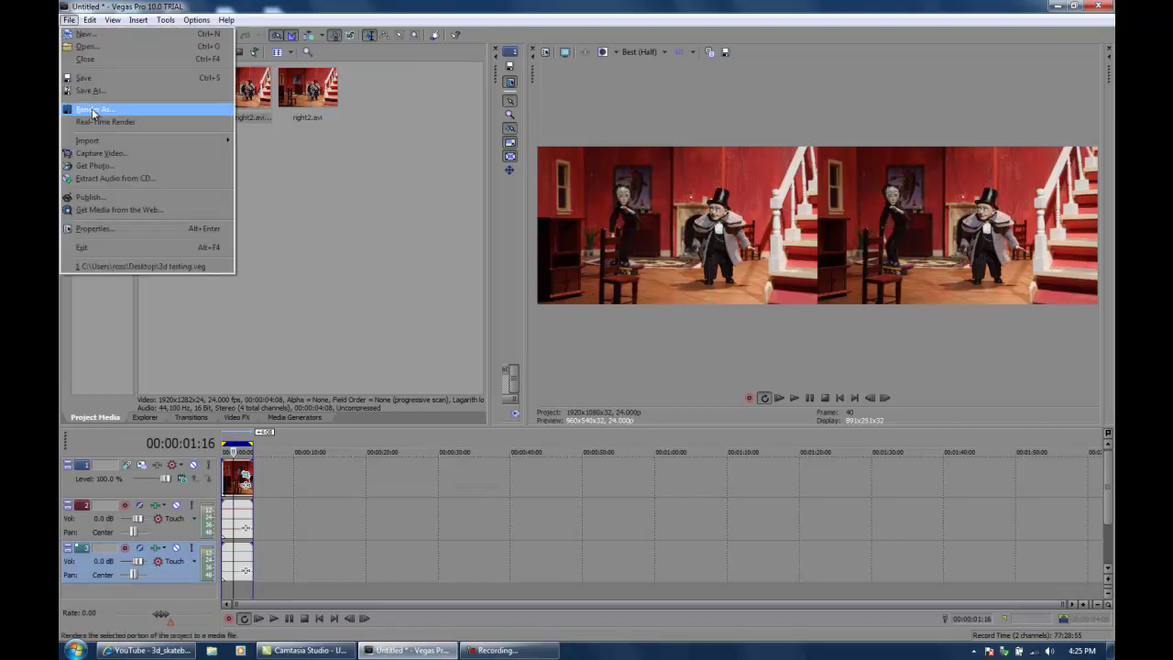
click(92, 111)
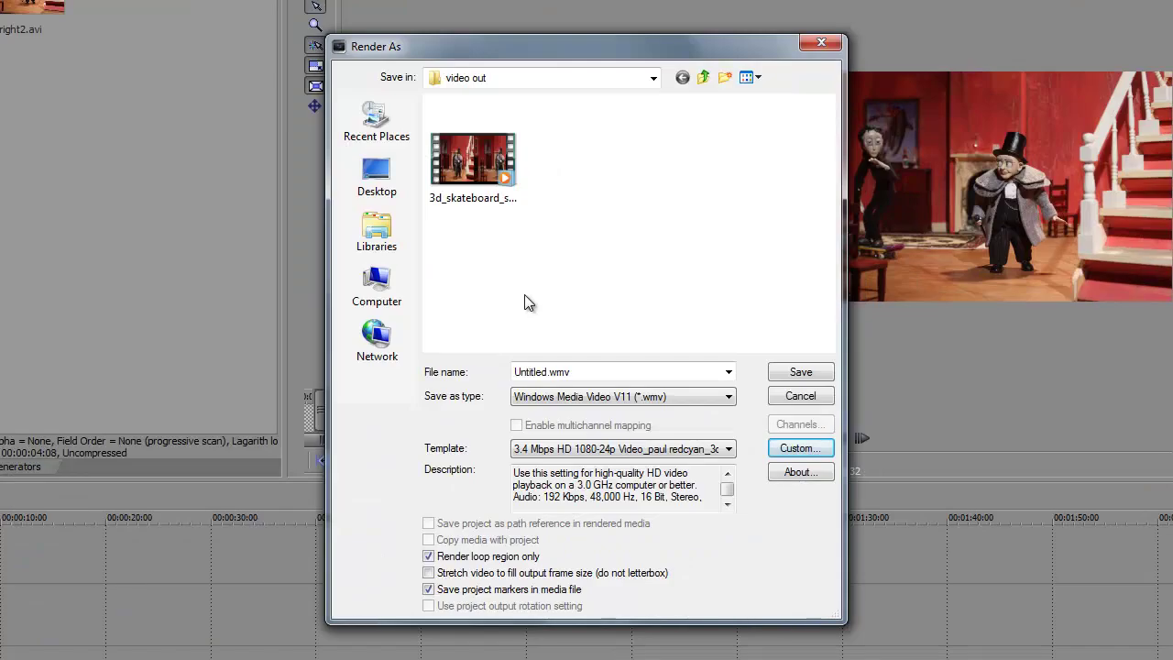
double_click(550, 371)
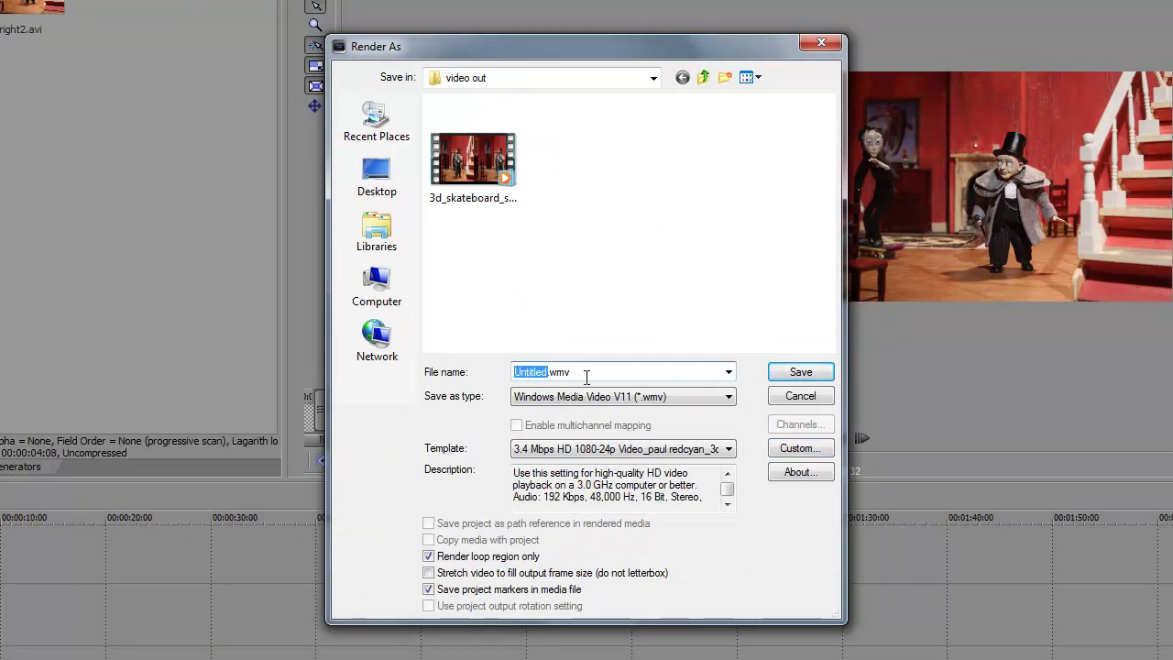
text(new)
text( 2)
key(BackSpace)
text(3d)
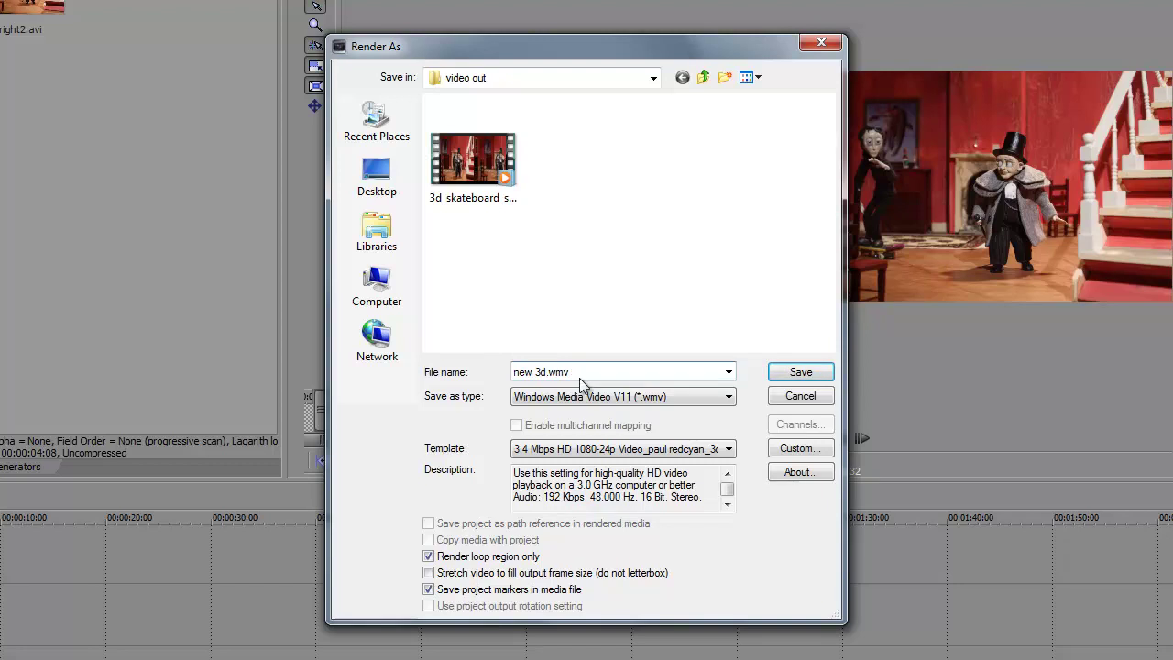
click(729, 449)
Customize the 3.4 Mbps HD 1080-24p WMV template to output stereoscopic 3D as Side by side (half).
click(729, 449)
click(799, 454)
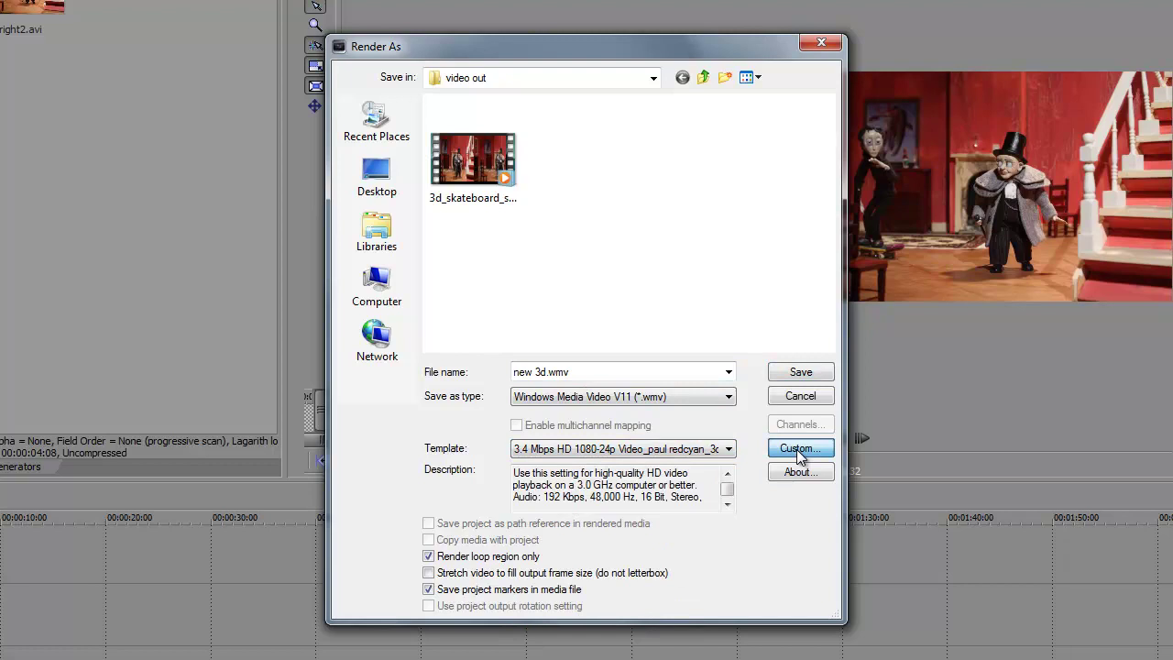
click(799, 454)
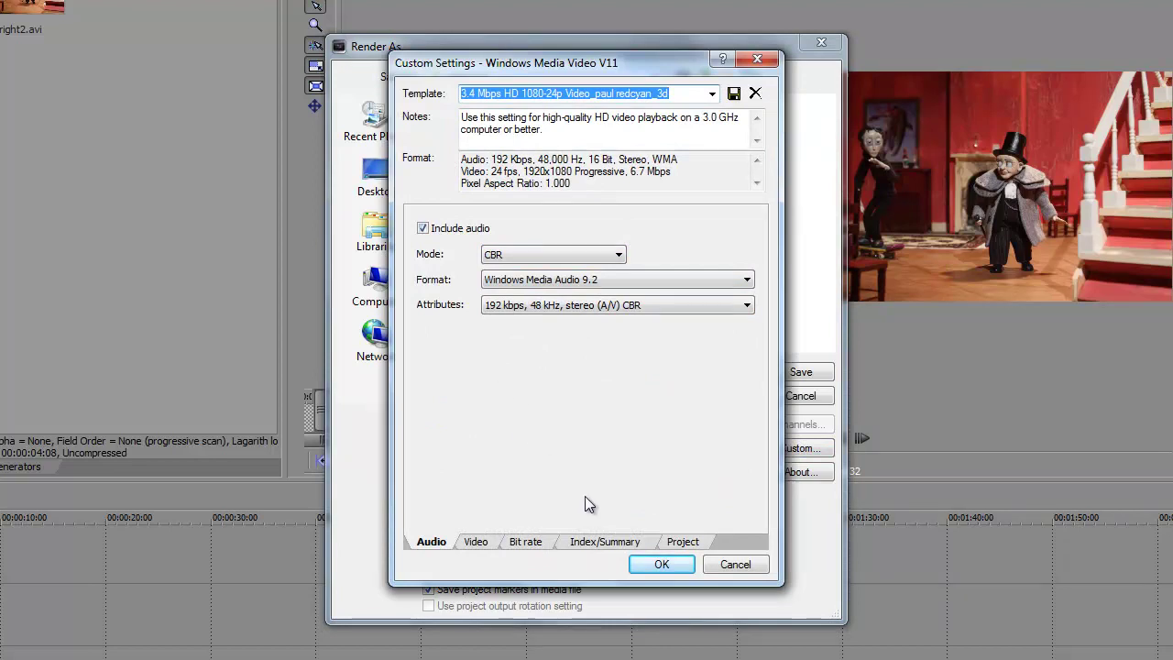
click(678, 541)
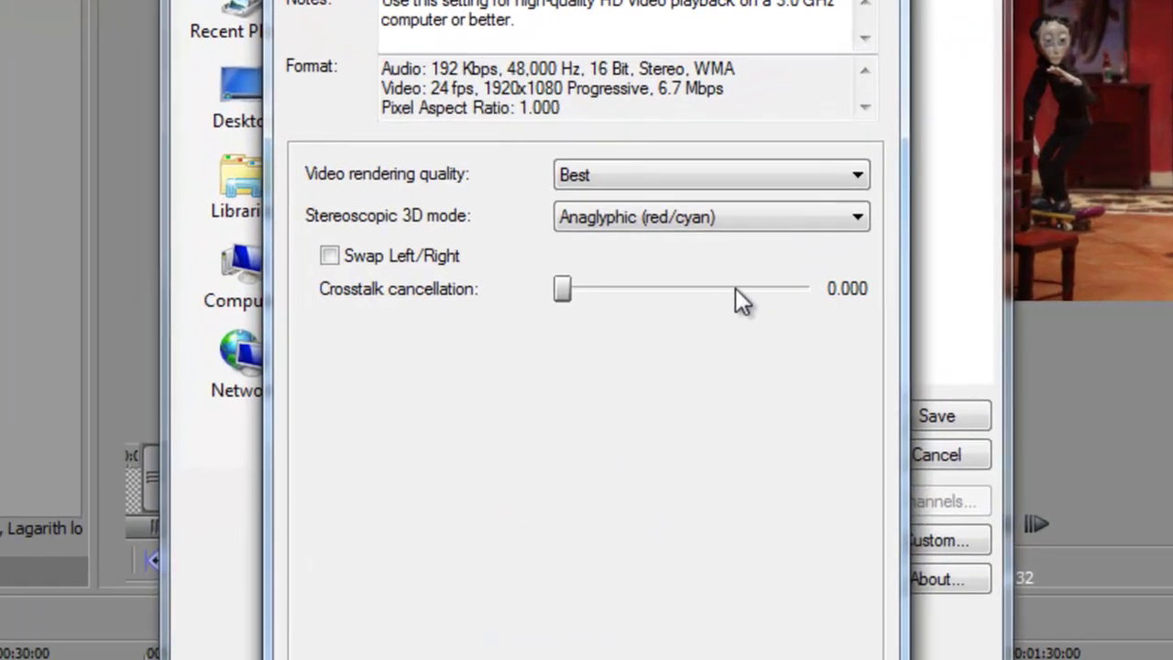
click(861, 221)
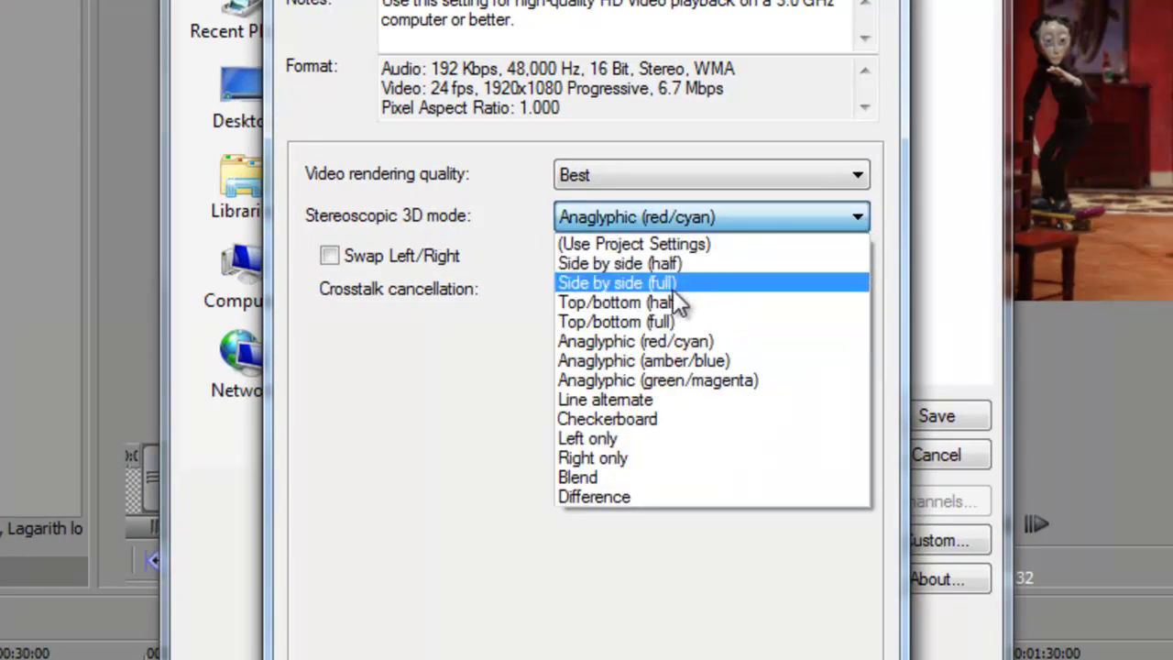
click(656, 264)
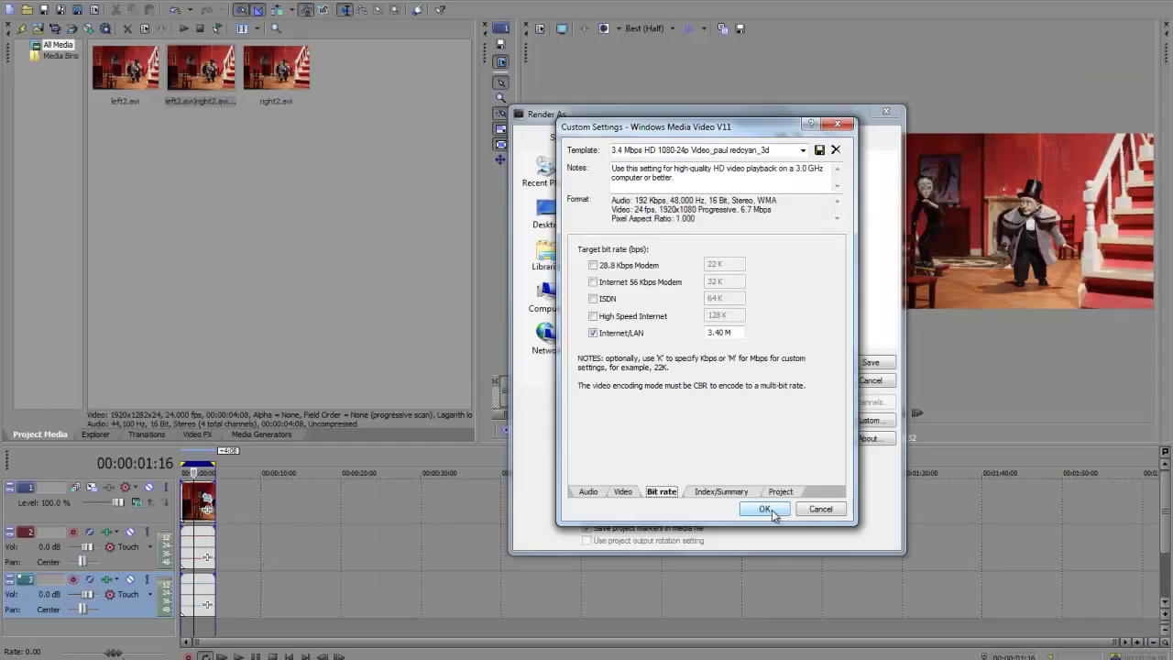
click(770, 513)
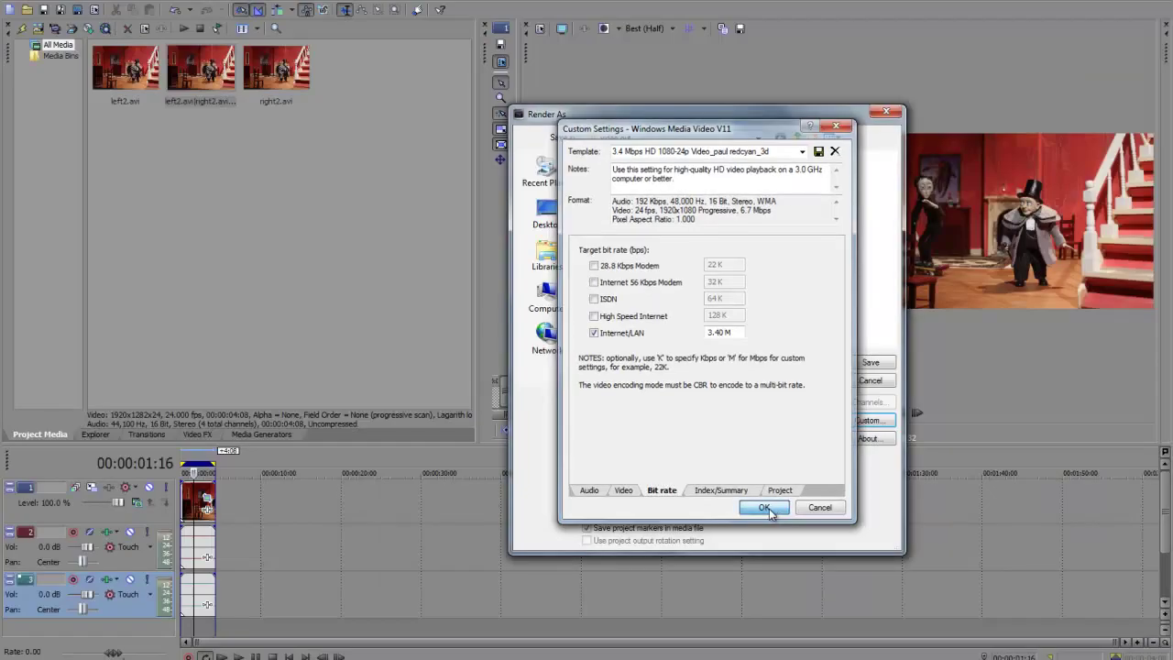
Render the side-by-side 3D project to new 3d.wmv from the Render As dialog.
click(867, 366)
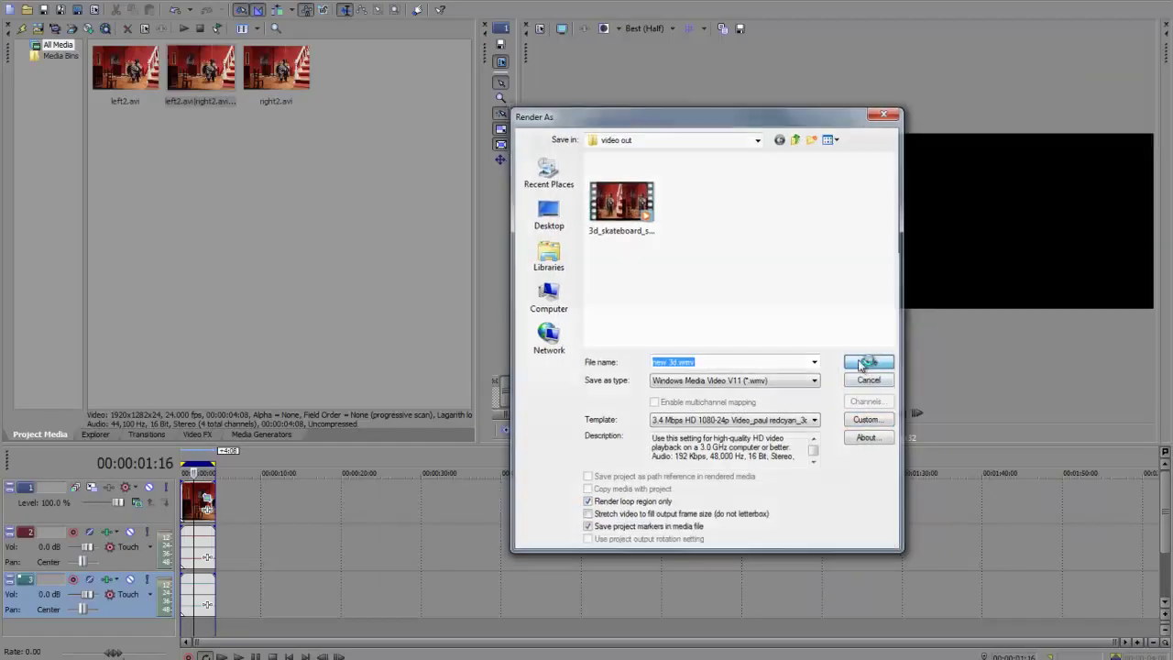